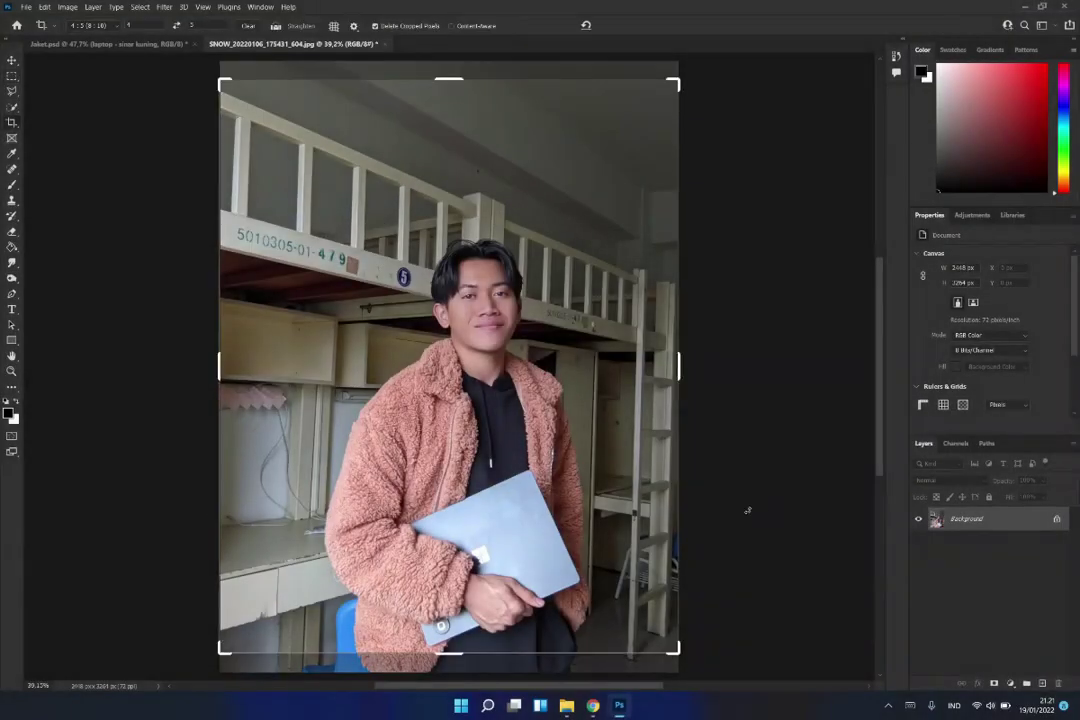
- Crop the photo to a 4:5 portrait frame, repositioning and resizing the crop
left_click(85, 25)
left_click(84, 92)
left_click_drag(475, 346, 465, 316)
mouse_move(220, 82)
left_mouse_down()
mouse_move(262, 122)
mouse_move(249, 112)
left_mouse_up()
key("Return")
- Apply a Curves adjustment that lifts the curve to brighten the photo
left_click(67, 6)
left_click(217, 53)
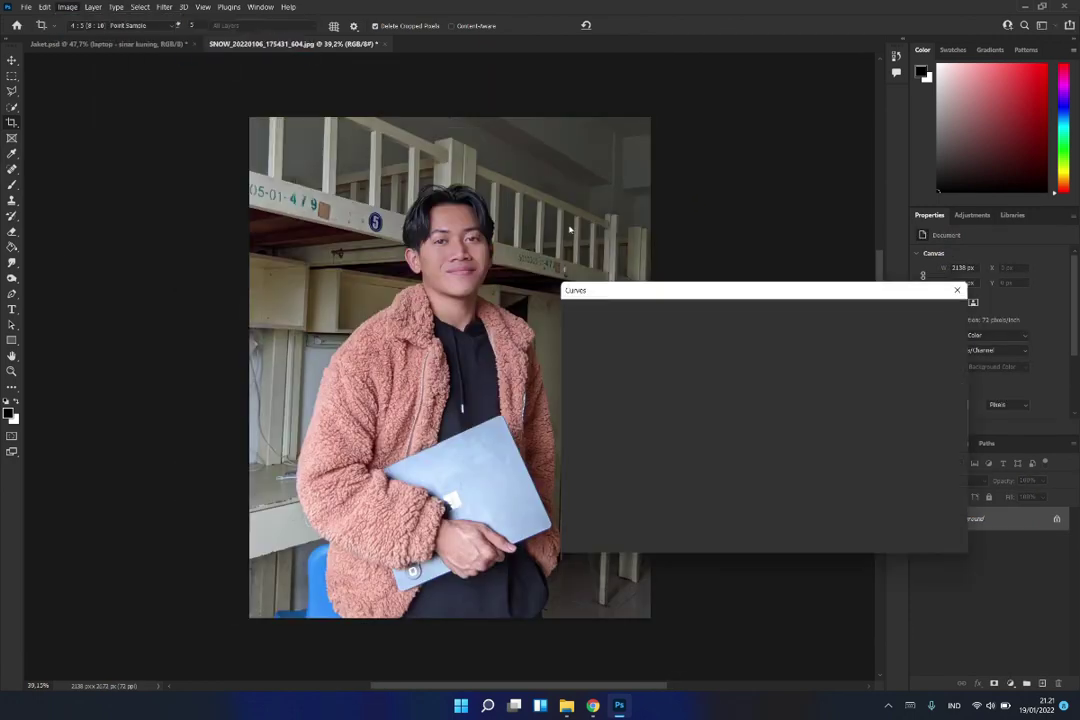
left_click_drag(648, 467, 692, 441)
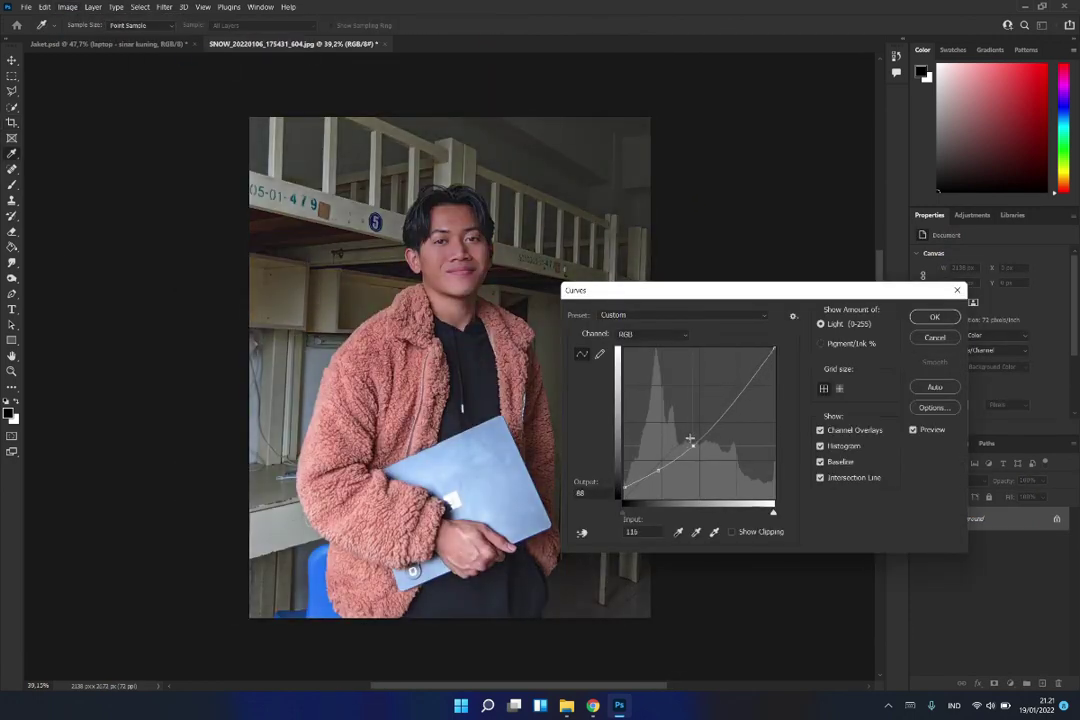
left_click(932, 318)
- In the Camera Raw Filter, lower highlights, add texture, reset temperature and lower colour intensity
left_click(164, 6)
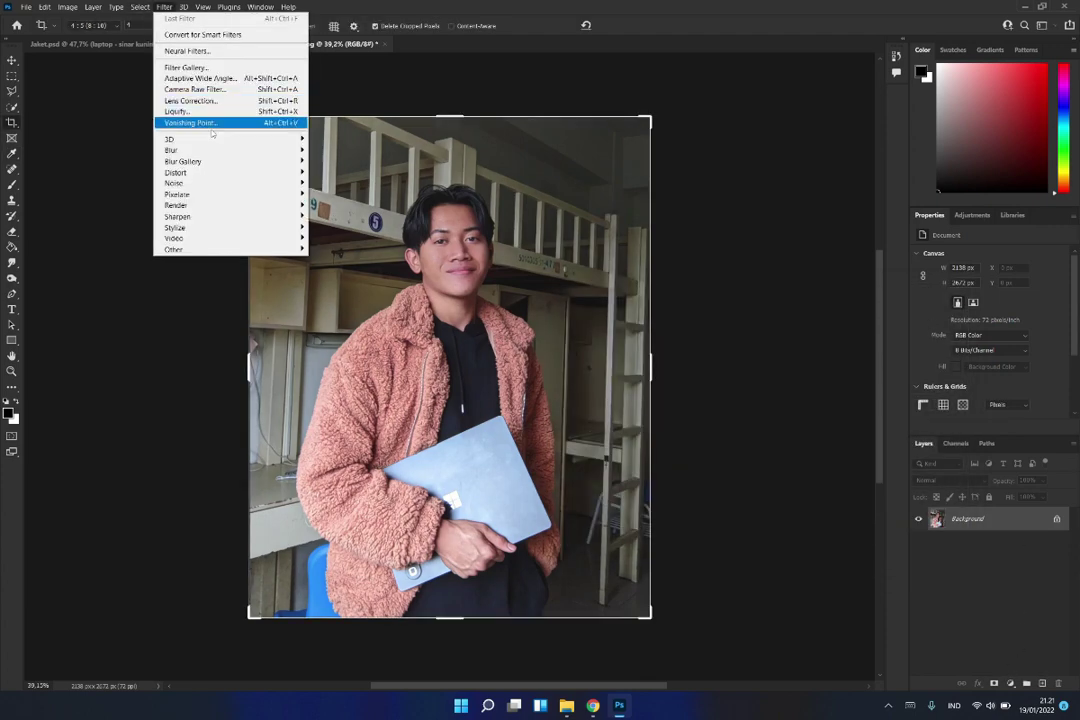
left_click(195, 76)
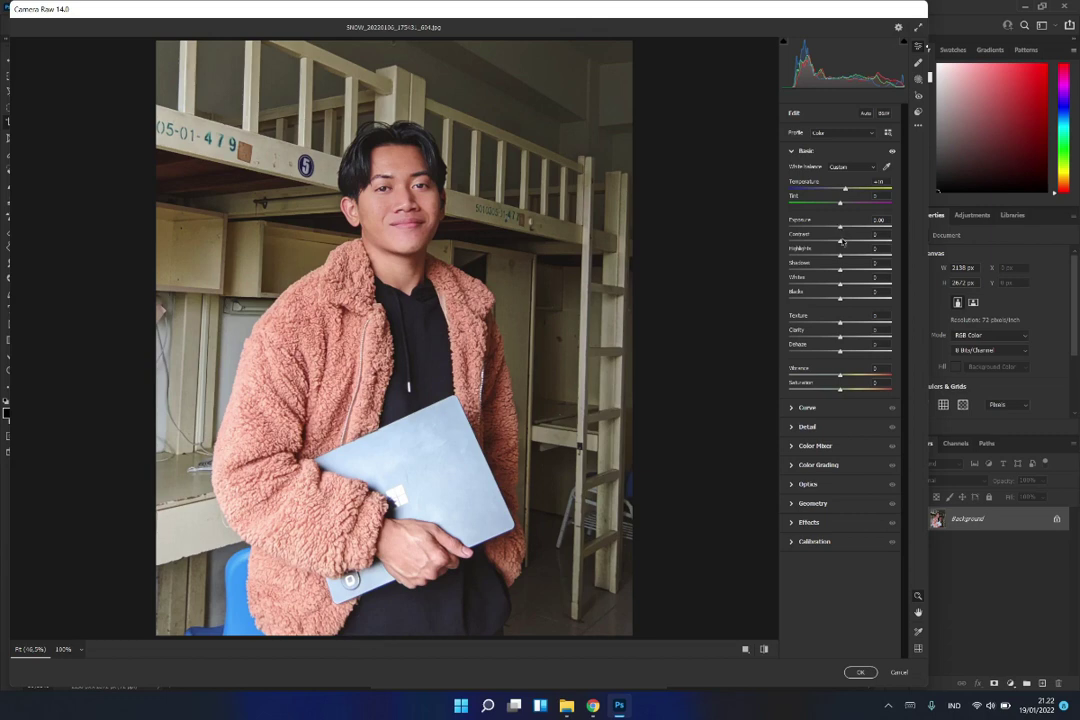
mouse_move(842, 259)
left_mouse_down()
mouse_move(824, 259)
mouse_move(858, 245)
mouse_move(855, 270)
mouse_move(823, 285)
left_mouse_up()
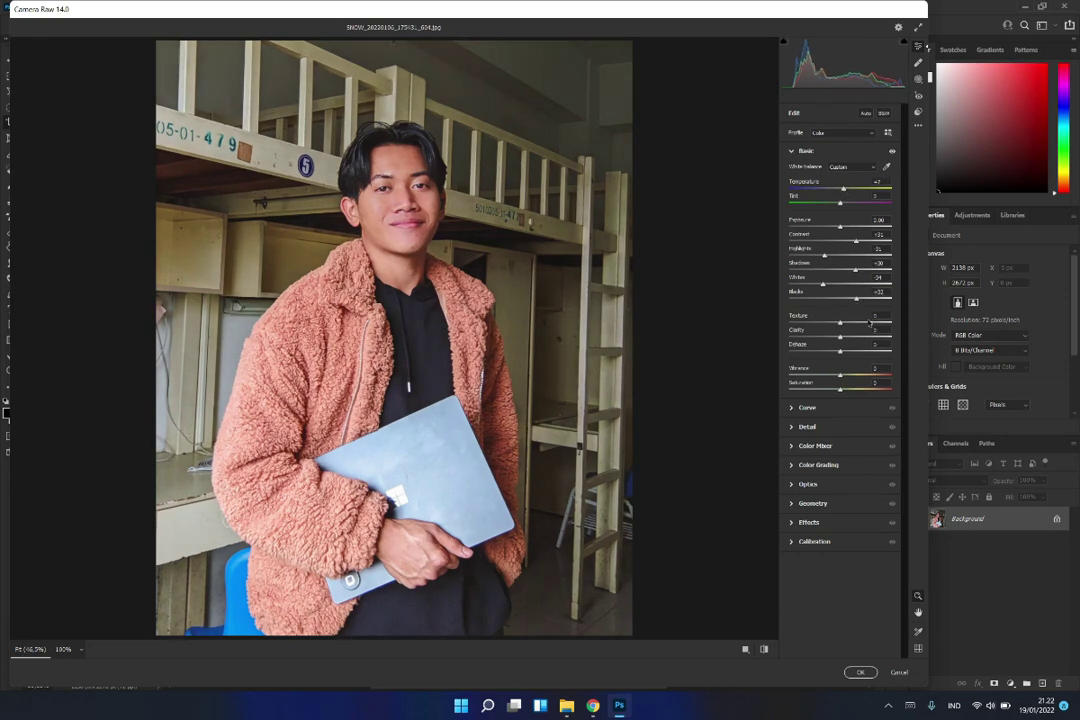
left_click_drag(840, 322, 853, 353)
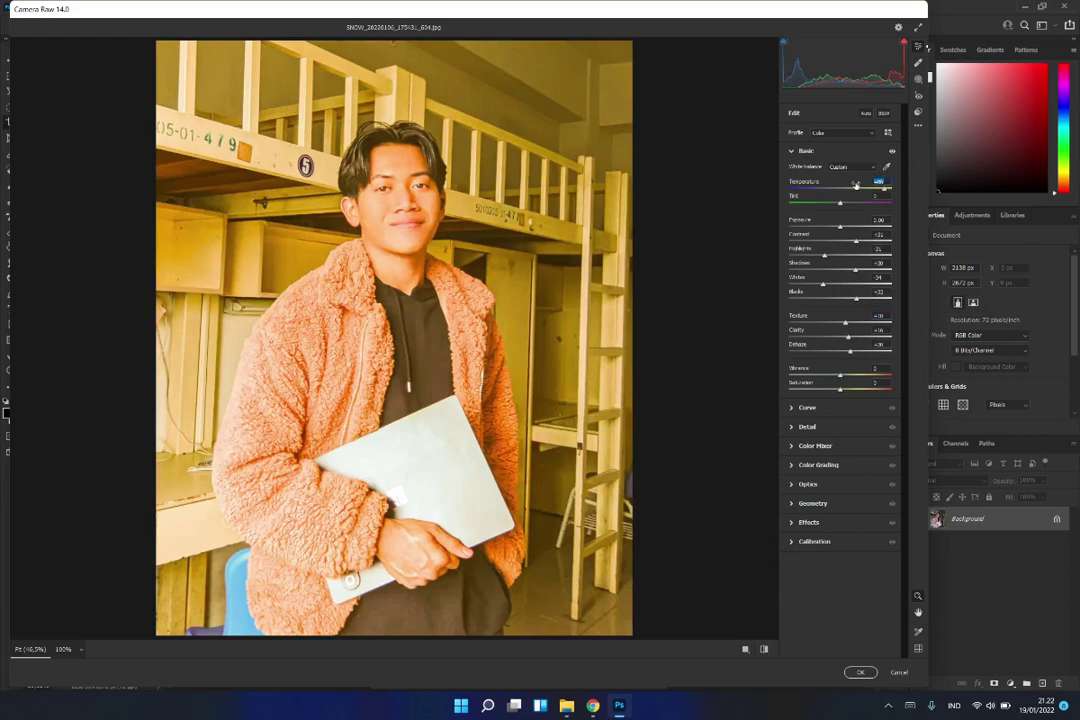
double_click(885, 188)
left_click_drag(840, 388, 820, 391)
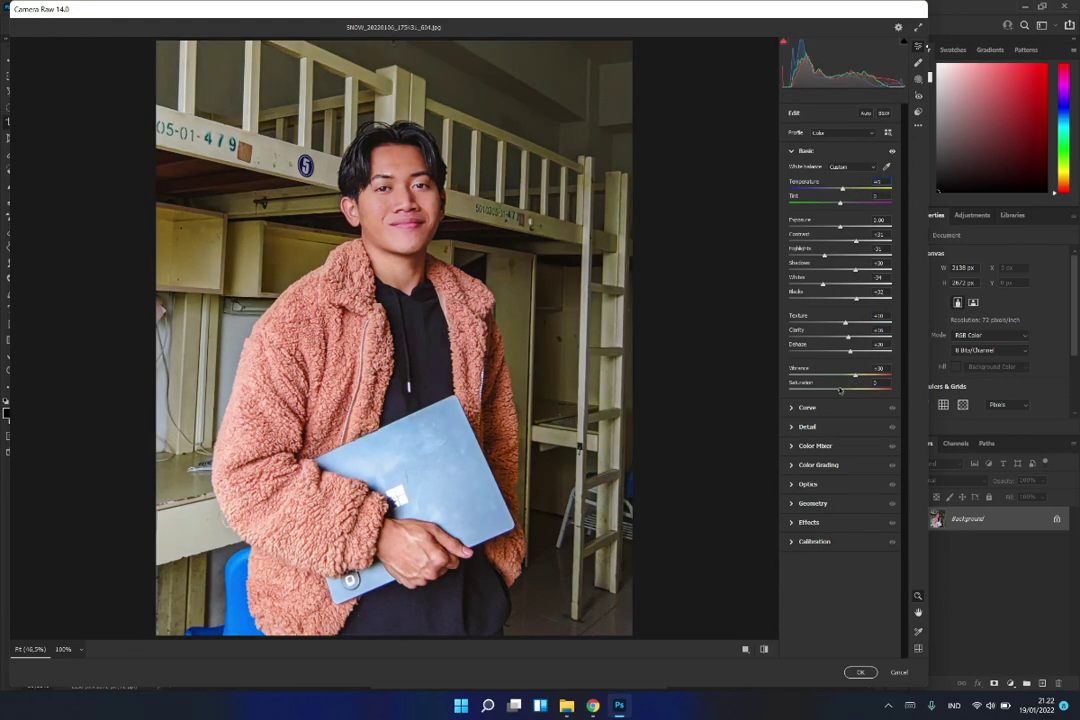
left_click(807, 407)
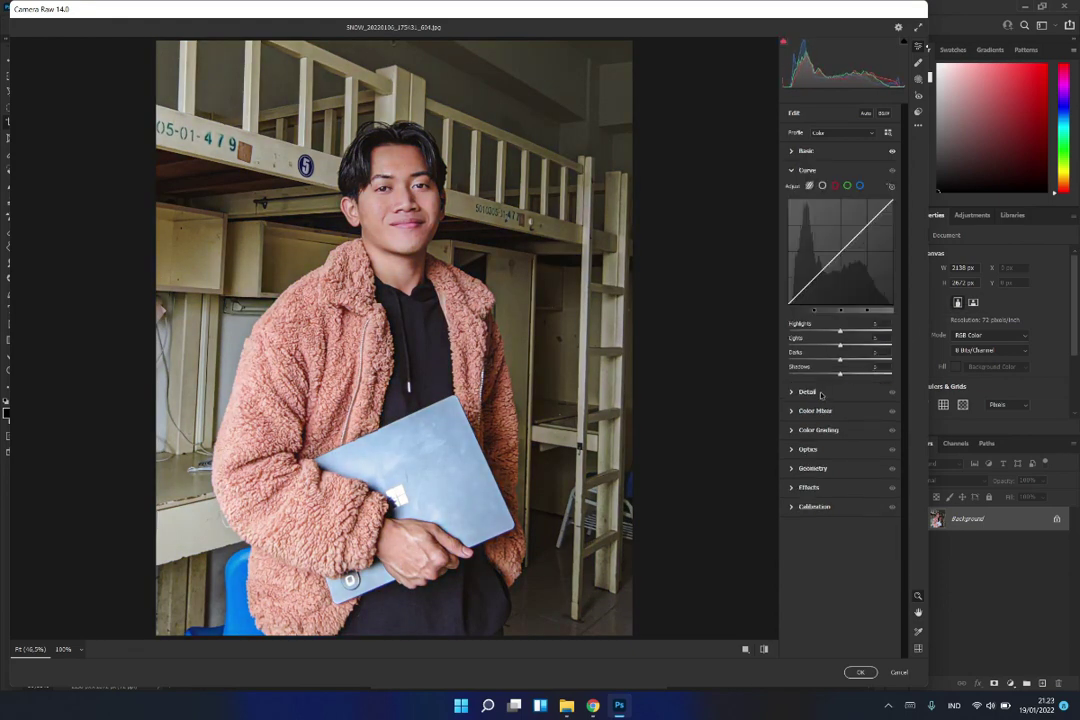
left_click(815, 410)
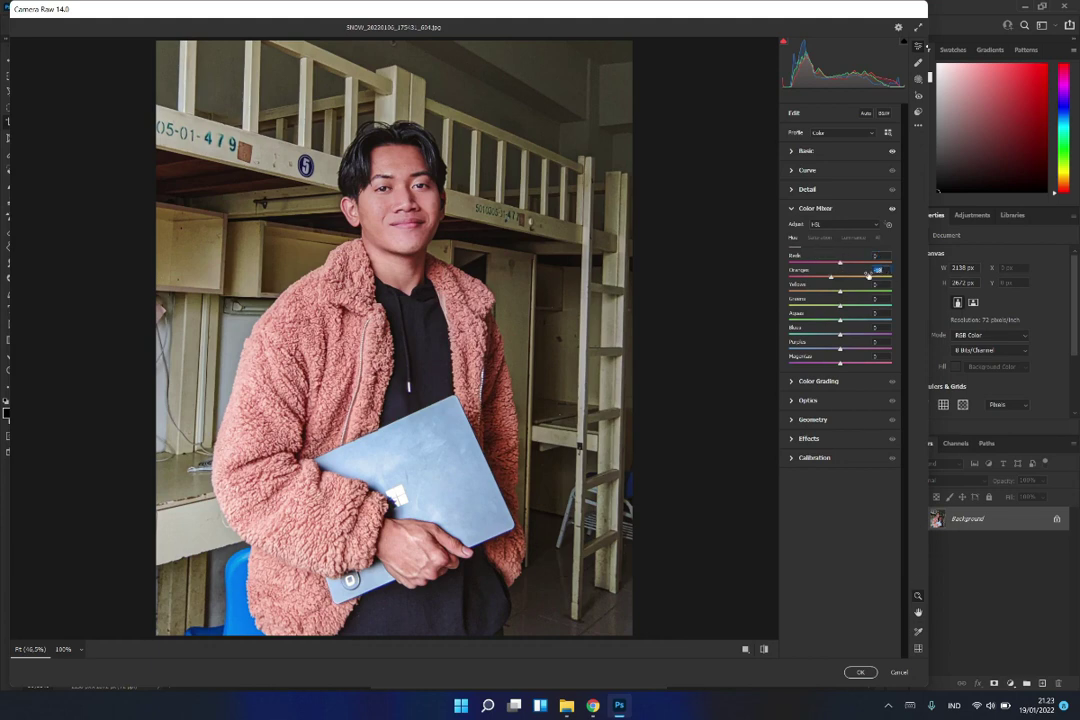
- Set Yellows and Blues saturation to -100 in the Color Mixer
left_click(830, 239)
left_click_drag(839, 291, 753, 292)
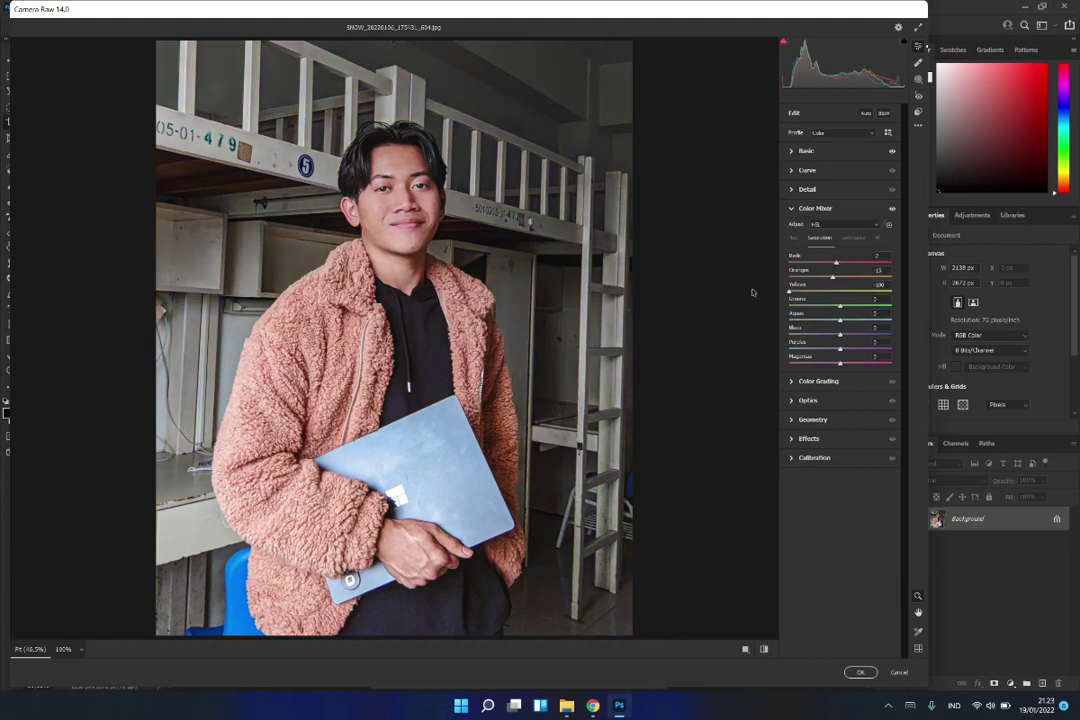
mouse_move(815, 336)
left_mouse_down()
mouse_move(785, 336)
mouse_move(836, 333)
left_mouse_up()
- Adjust Color Mixer luminance: brighten oranges, and darken greens -22, aquas -16 and blues -8
left_click(853, 237)
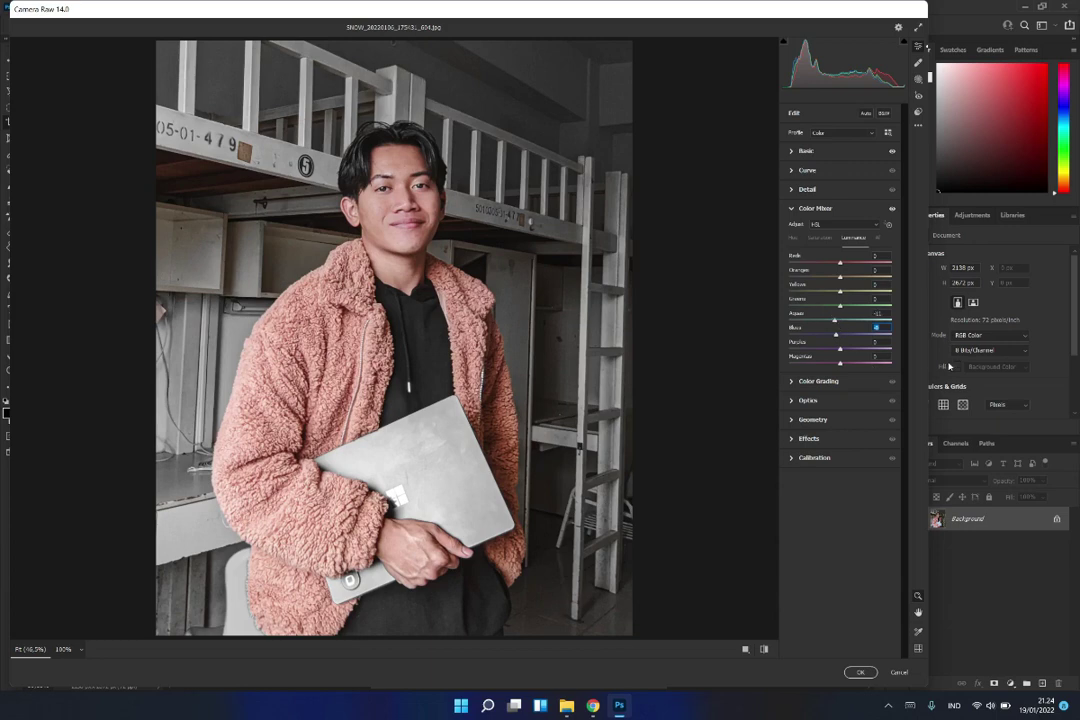
left_click_drag(839, 283, 849, 282)
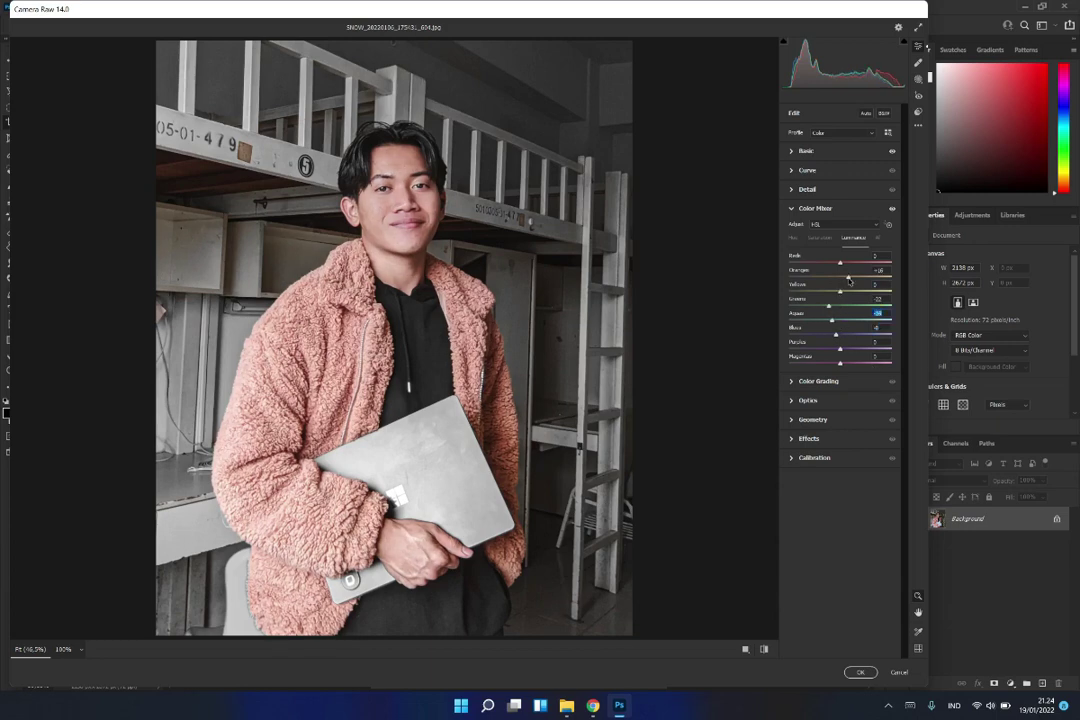
key("Return")
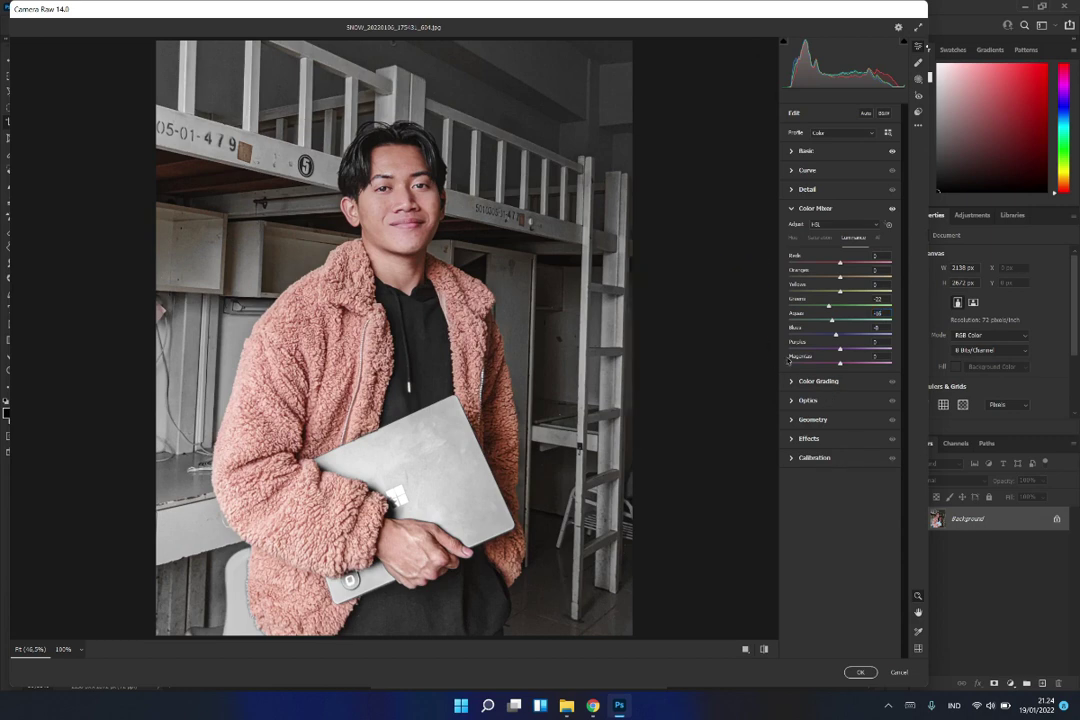
left_click(820, 381)
left_click(824, 463)
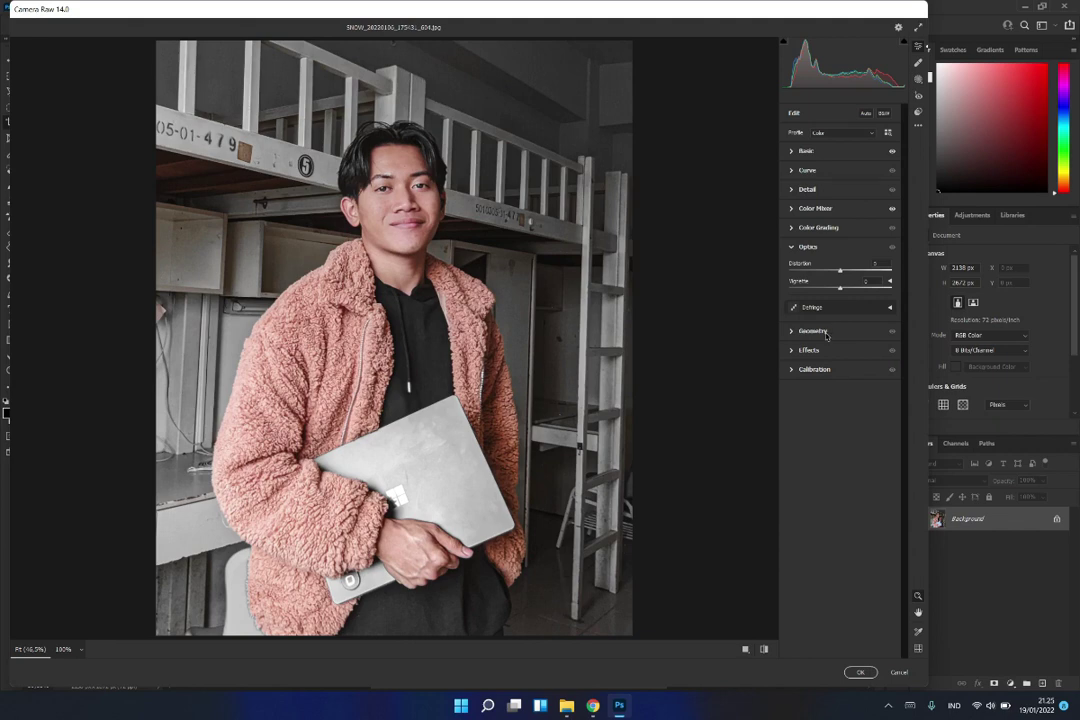
left_click(822, 209)
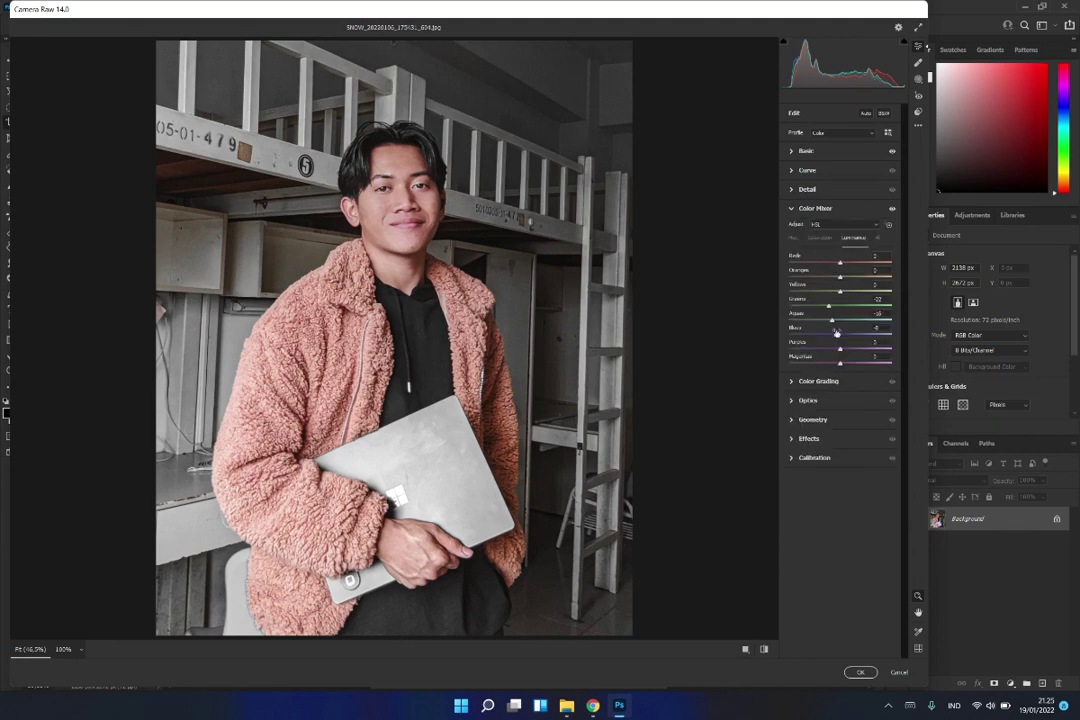
left_click_drag(836, 331, 815, 336)
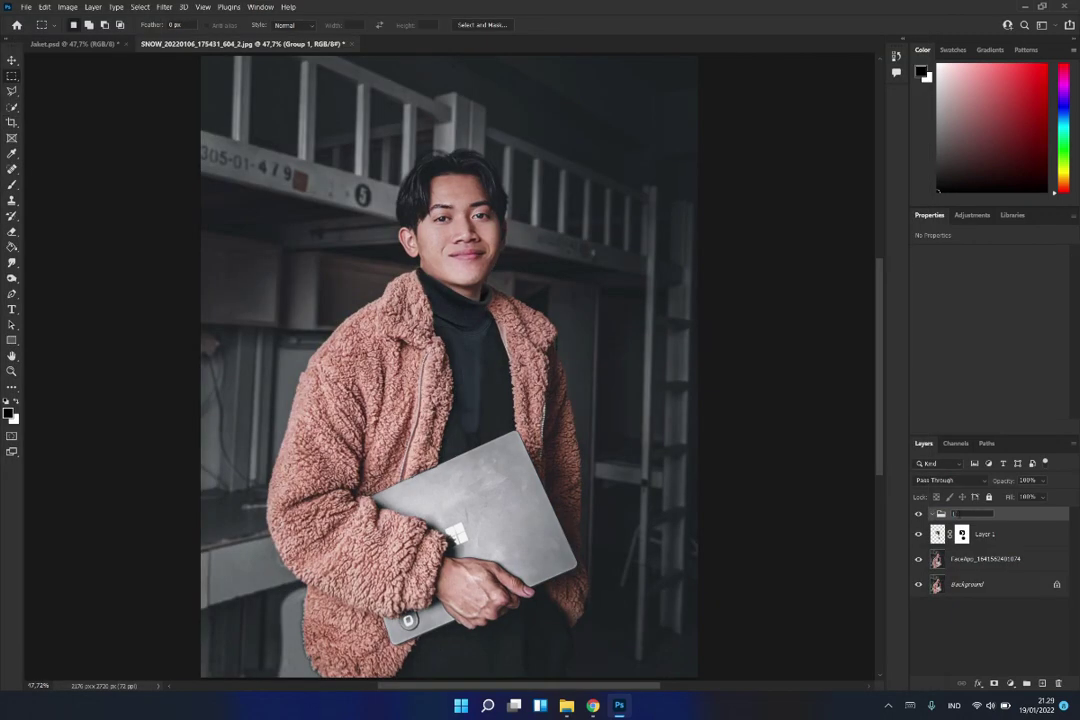
- Name the group Lights and add a new empty layer inside it
type("ights")
key("Return")
left_click(1043, 682)
- Set up a soft brush with foreground colour #ffff00
key("b")
right_click(489, 468)
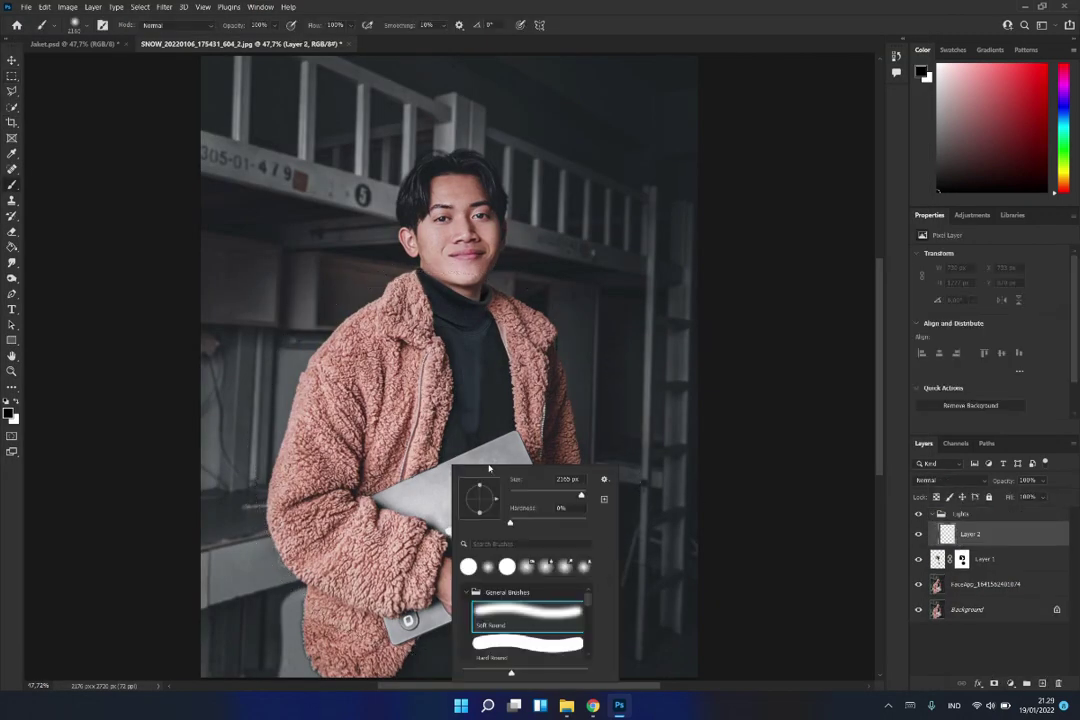
left_click(9, 412)
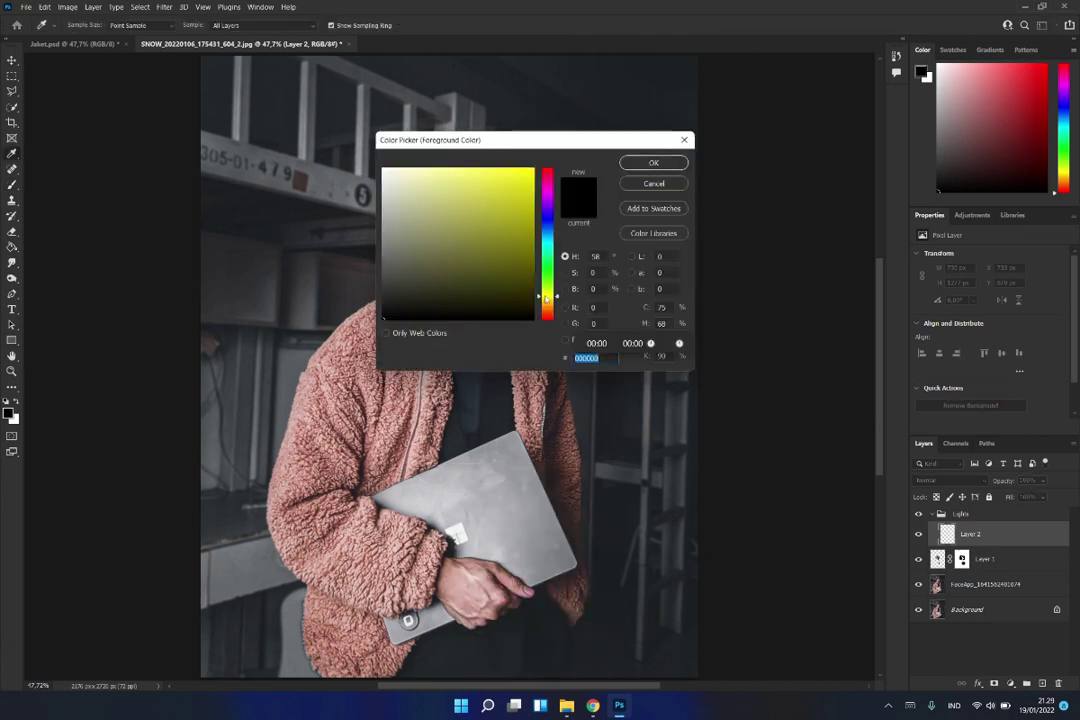
type("ffff00")
key("Return")
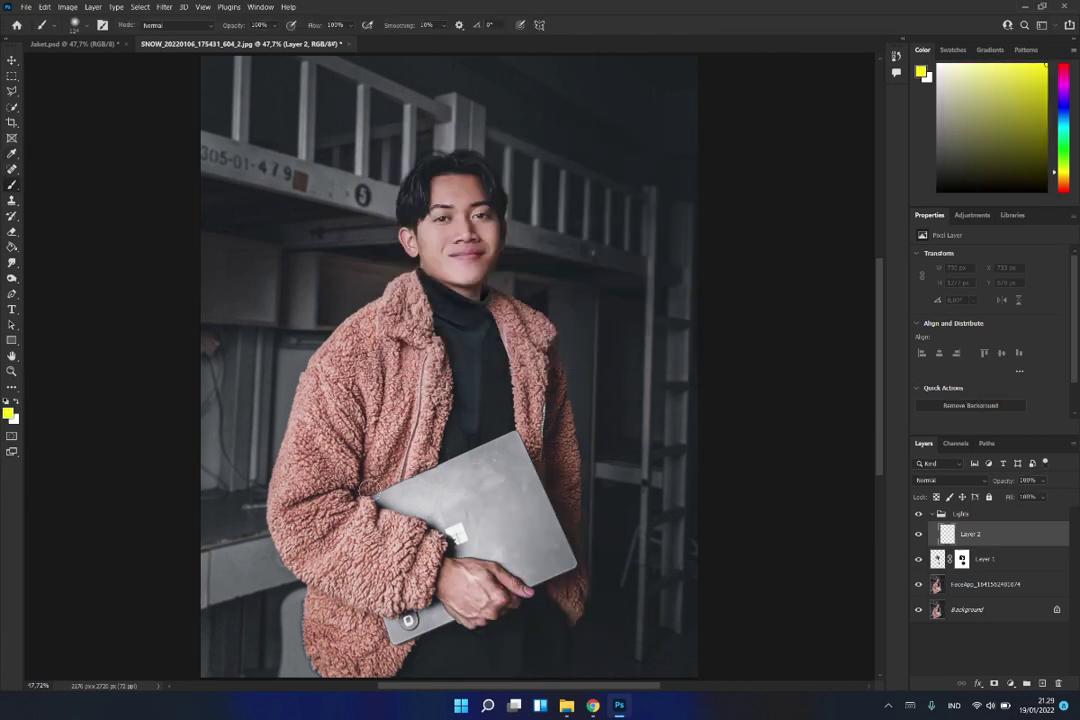
- Paint a soft yellow glow on the laptop beside the hand
right_click(553, 516)
left_click(457, 532)
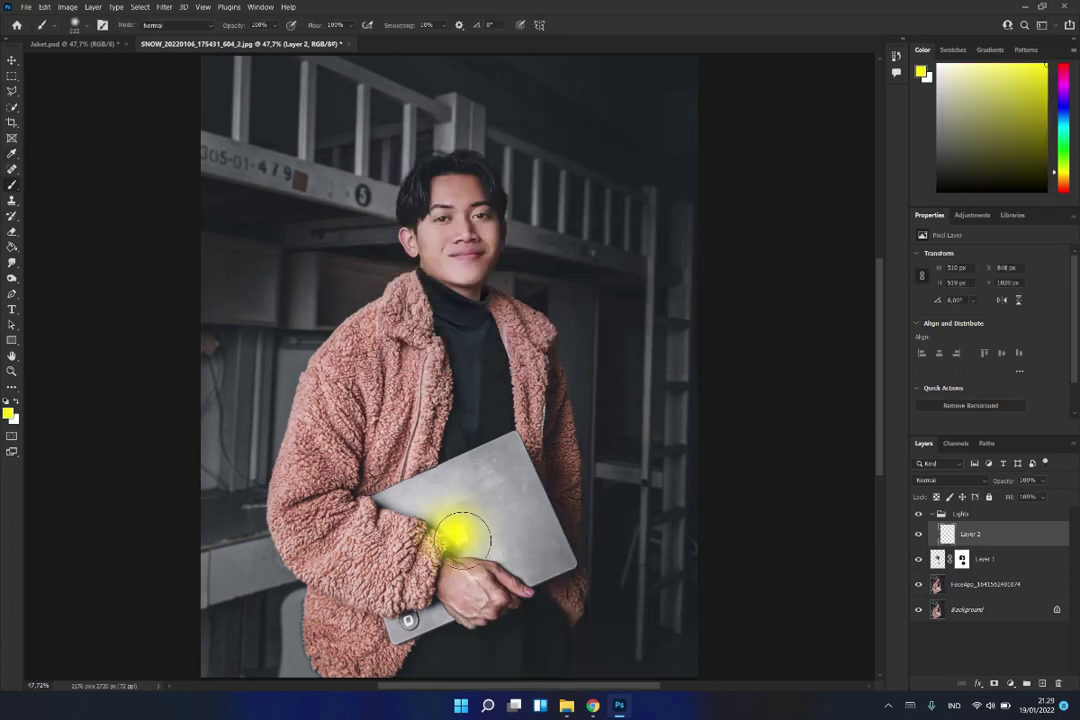
key("ctrl+z")
left_click(457, 532)
right_click(547, 516)
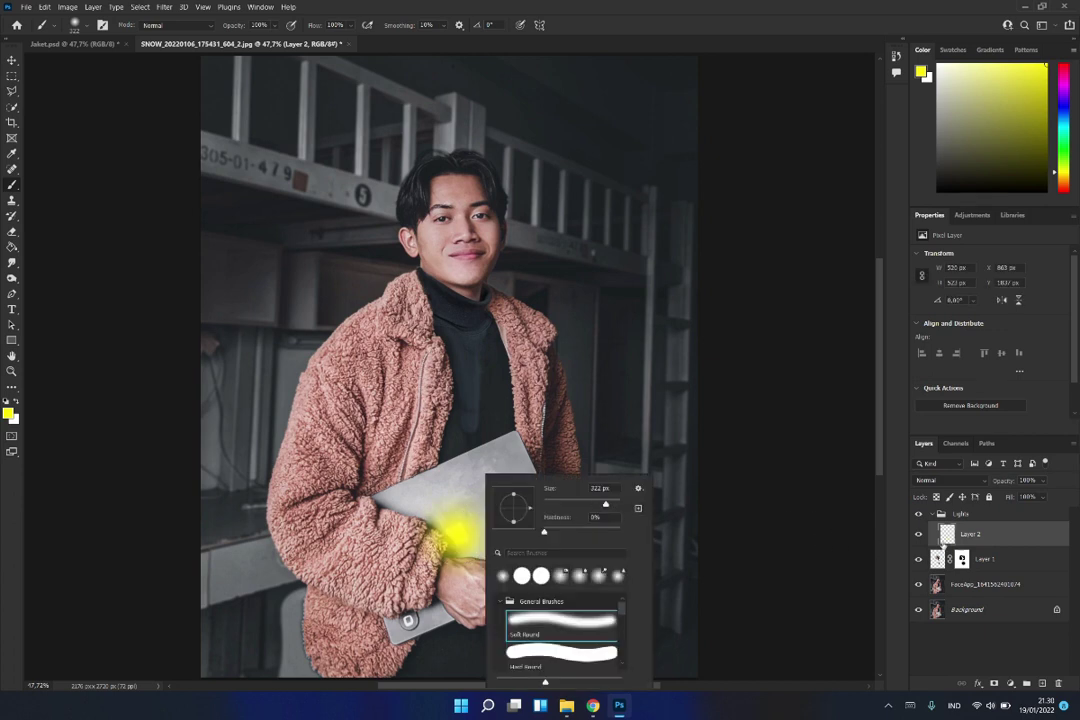
right_click(455, 468)
- Paint tall yellow streaks down the pink jacket
left_click(842, 540)
mouse_move(383, 472)
left_mouse_down()
mouse_move(402, 437)
mouse_move(382, 428)
left_mouse_up()
key("e")
key("b")
mouse_move(428, 468)
left_mouse_down()
mouse_move(424, 420)
mouse_move(438, 378)
left_mouse_up()
left_click_drag(382, 440, 376, 380)
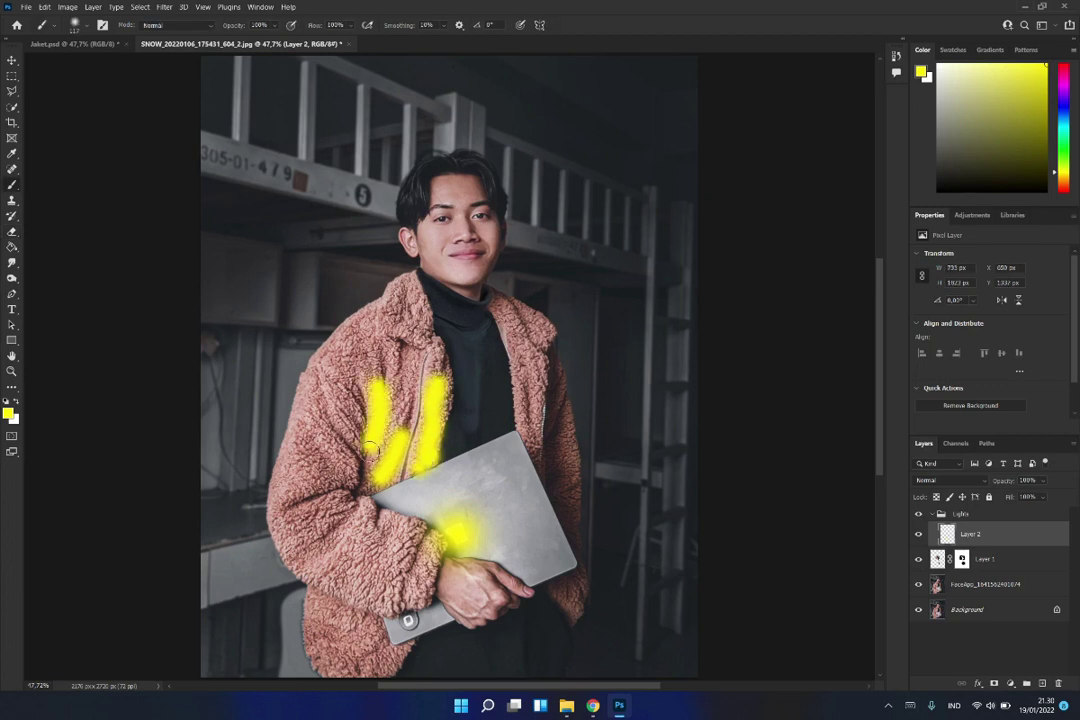
- Paint a yellow starburst left of the laptop and streaks on the jacket's right side
left_click_drag(325, 425, 348, 480)
mouse_move(318, 525)
left_mouse_down()
mouse_move(340, 495)
mouse_move(362, 493)
mouse_move(400, 562)
left_mouse_up()
left_click_drag(442, 525, 432, 570)
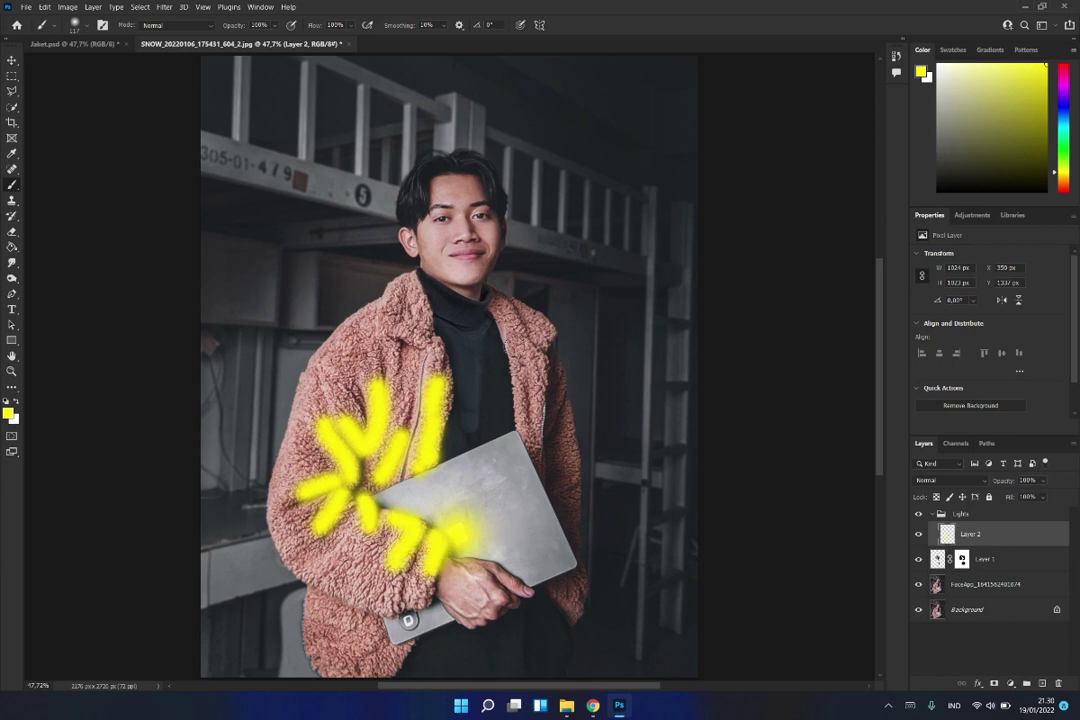
mouse_move(510, 358)
left_mouse_down()
mouse_move(528, 442)
mouse_move(572, 490)
mouse_move(585, 535)
left_mouse_up()
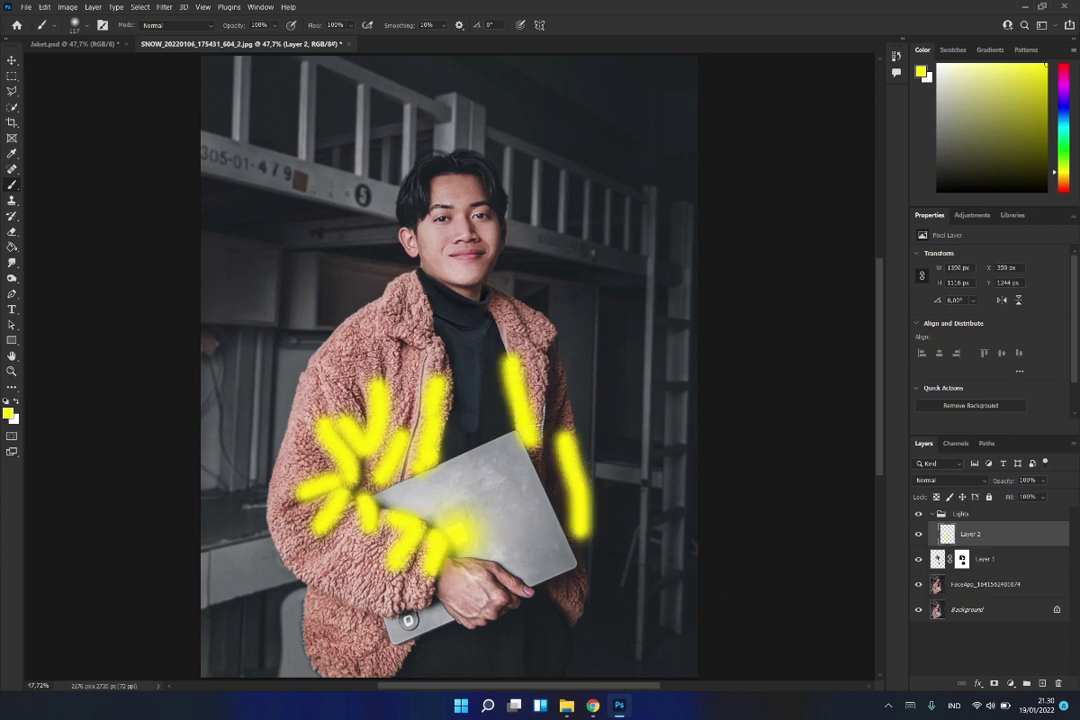
left_click_drag(372, 625, 386, 660)
scroll(390, 640, "down", 1)
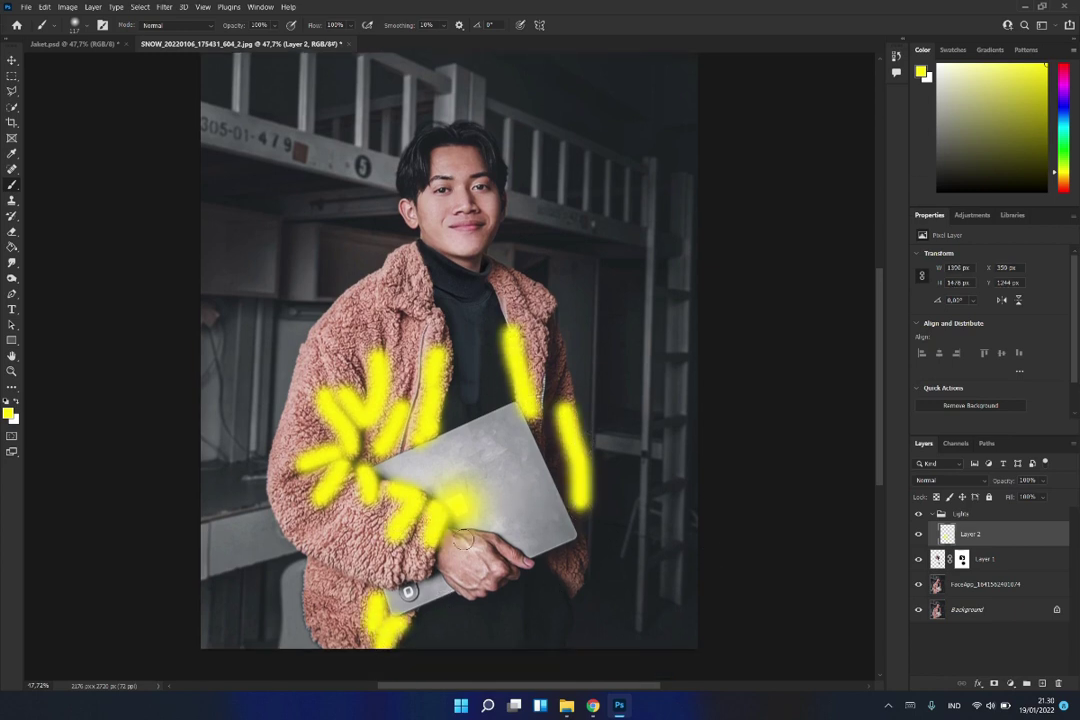
left_click_drag(450, 533, 540, 568)
- Paint yellow strokes on the left shoulder and across the face
left_click_drag(386, 283, 432, 318)
right_click(462, 282)
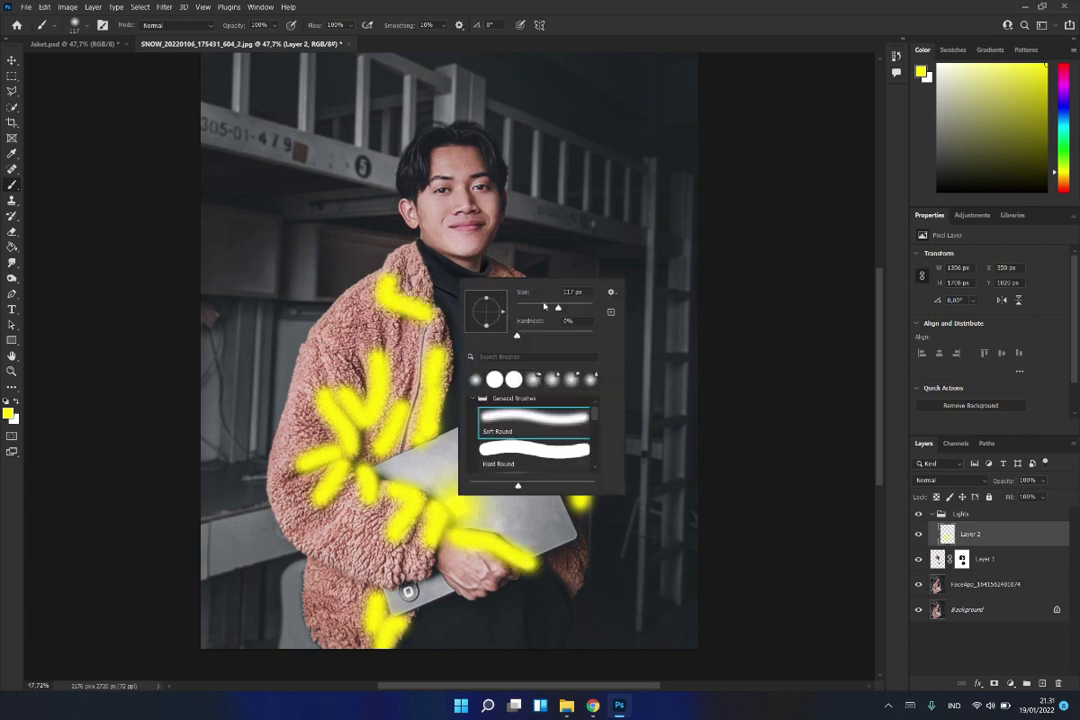
left_click(420, 224)
left_click_drag(412, 200, 458, 245)
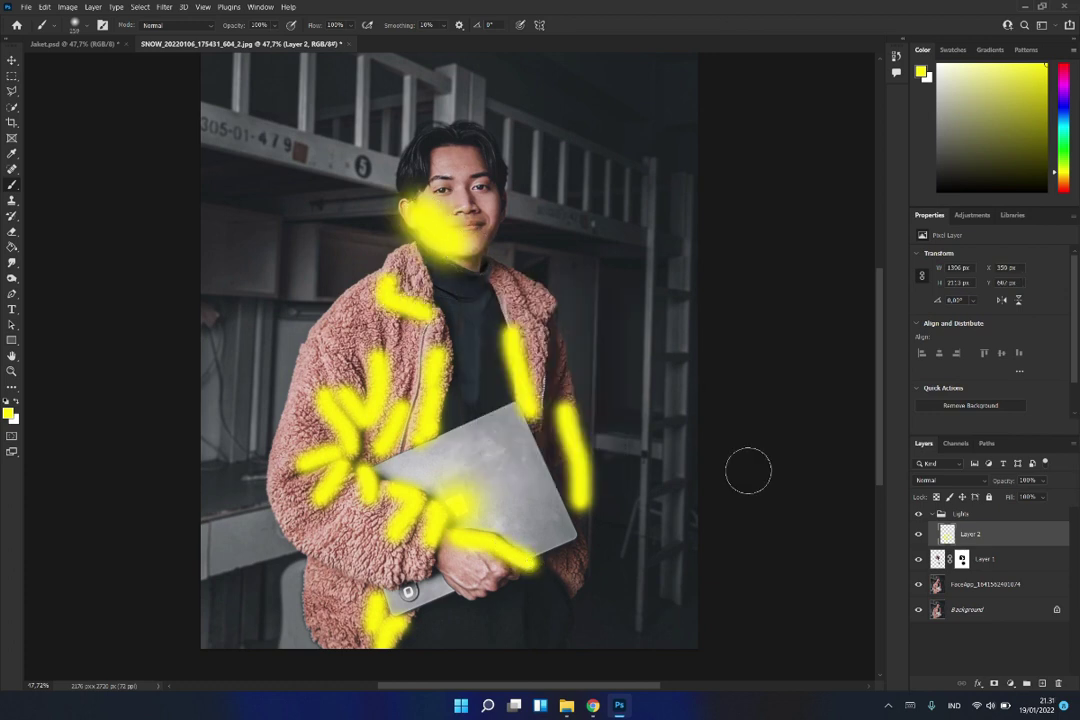
- Select the man as the subject on the FaceApp photo layer
left_click(988, 586)
key("alt+s")
key("Escape")
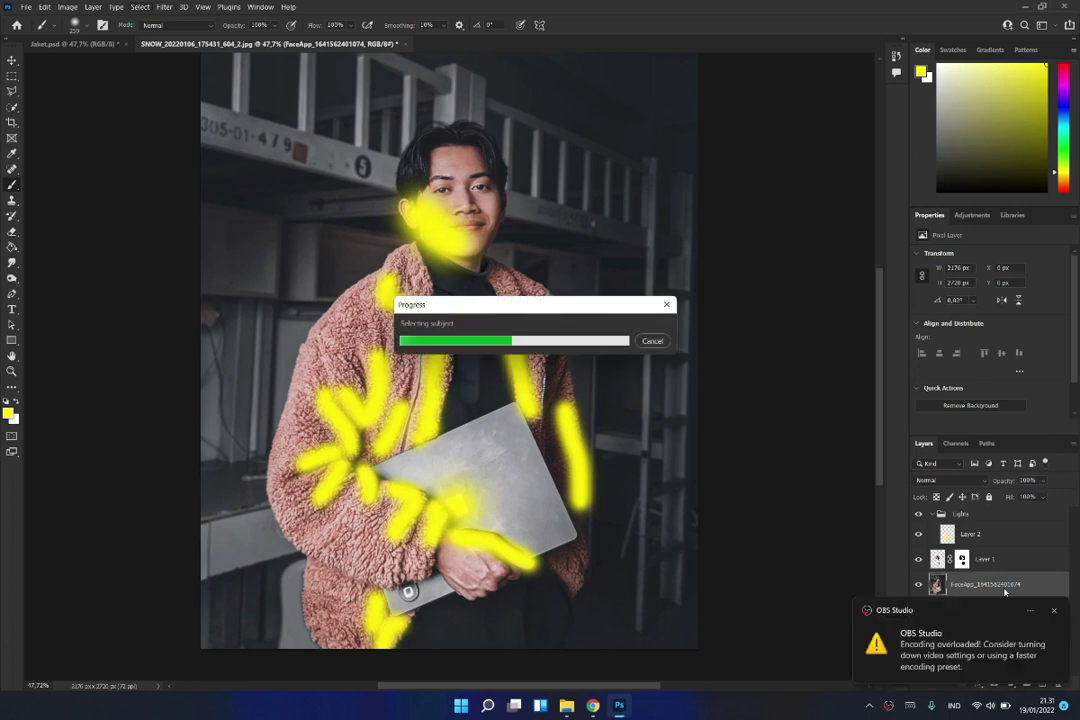
key("m")
right_click(490, 388)
- Copy the man to a new layer and mask Layer 2 to his outline
left_click(545, 470)
right_click(935, 513)
left_click(960, 605)
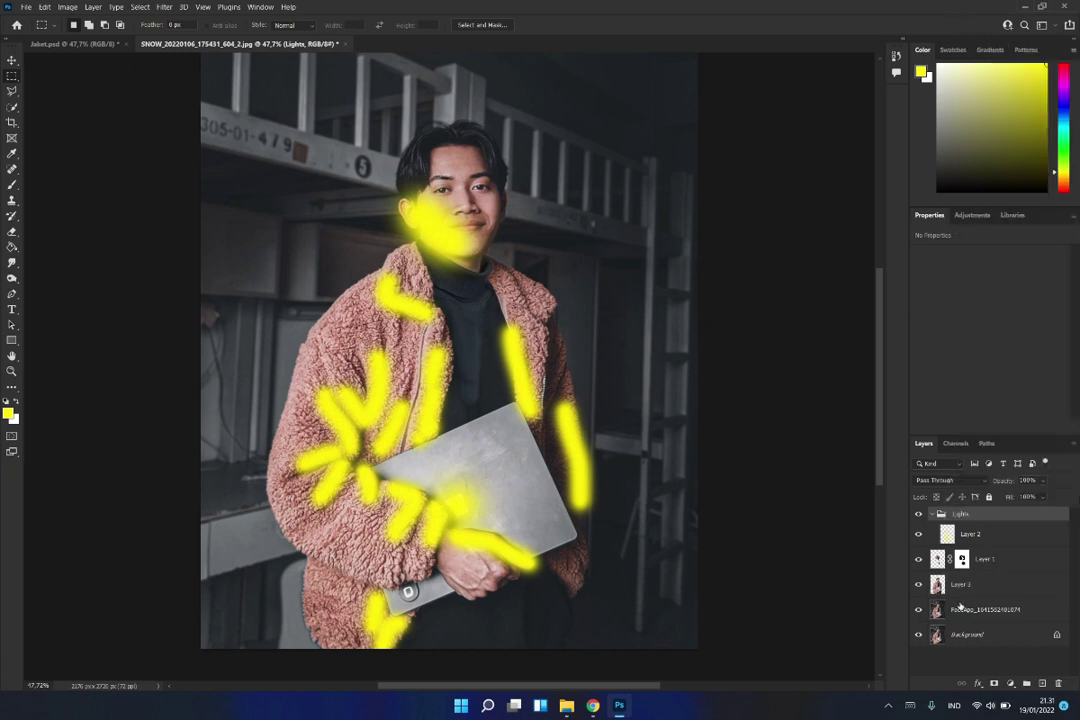
left_click(937, 585, "ctrl")
left_click(985, 534)
left_click(994, 683)
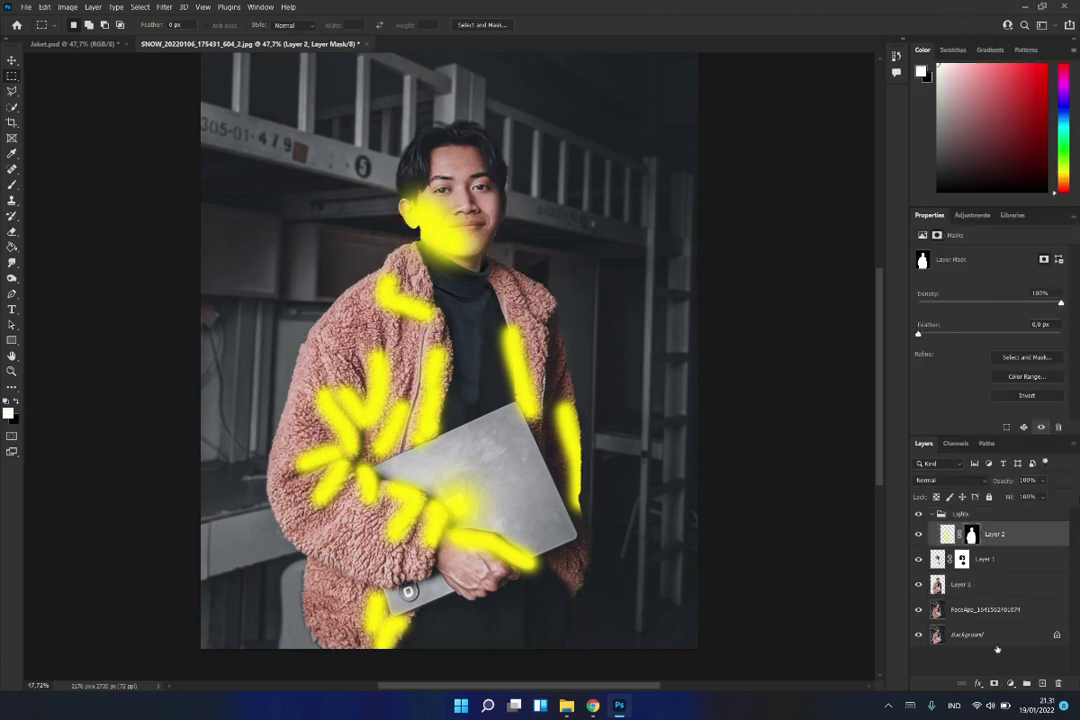
- Rename the group to 'Lights on body'
double_click(960, 513)
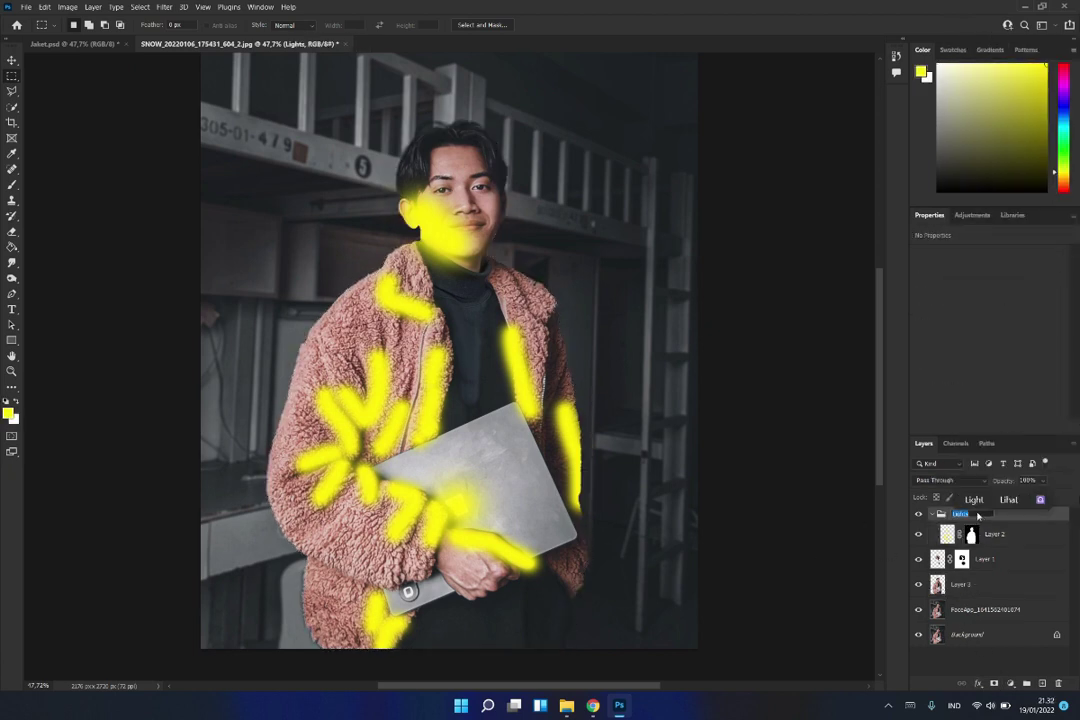
type(" on body")
key("Return")
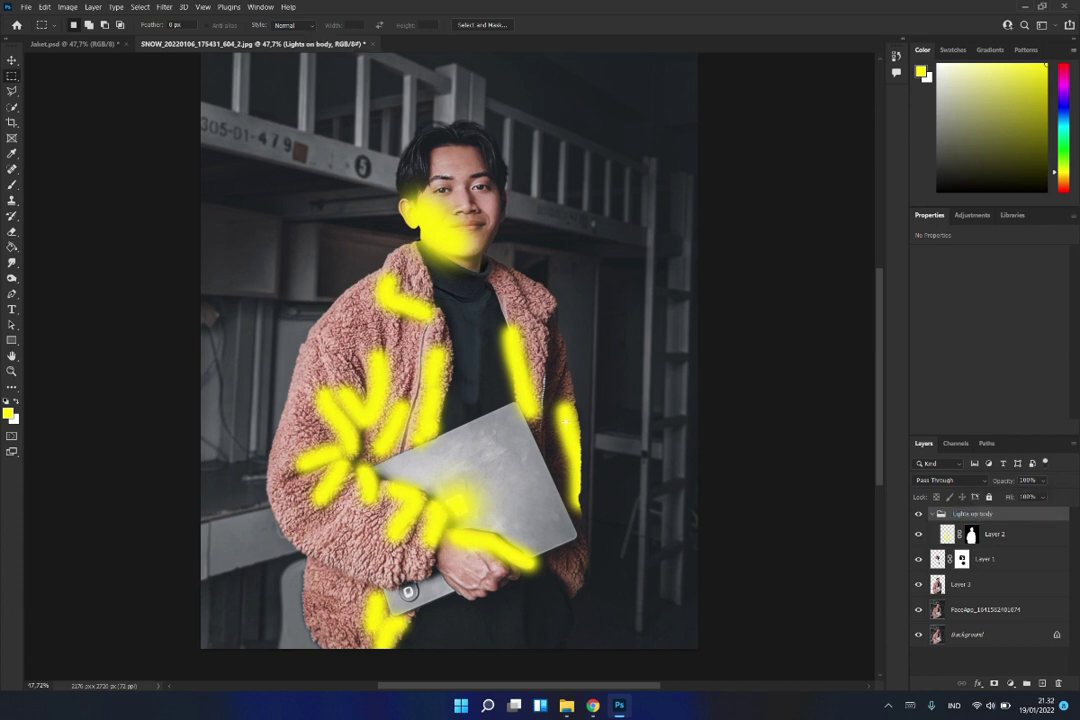
- Paint a yellow glow across the man's neck on Layer 2
left_click(985, 534)
key("b")
right_click(520, 330)
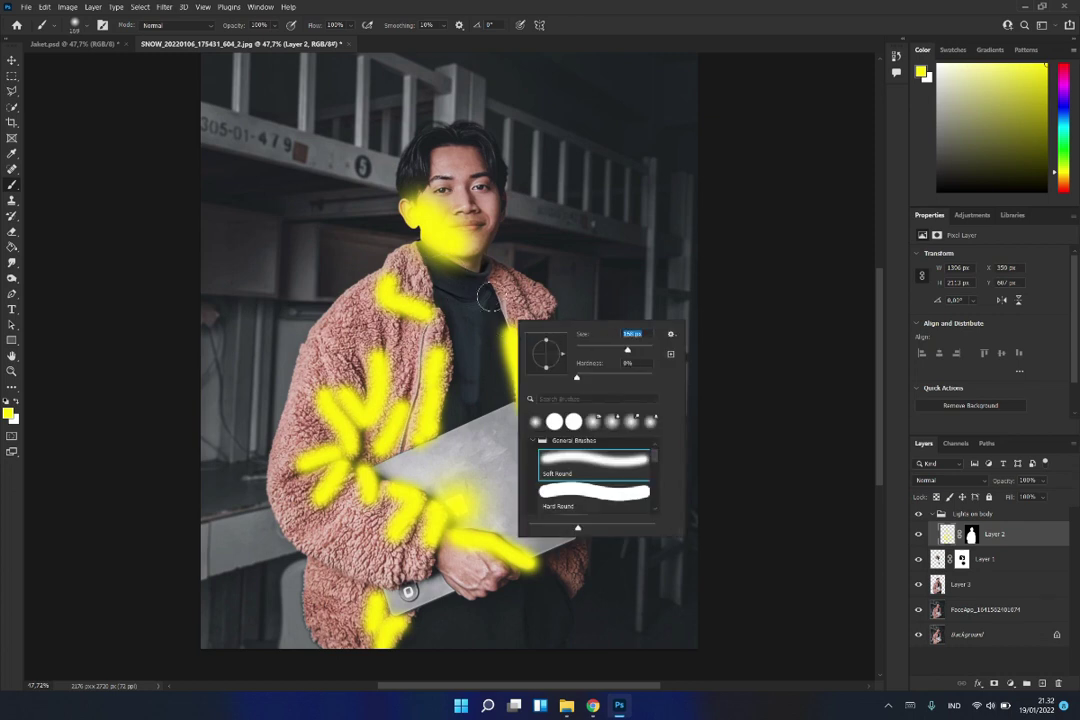
left_click_drag(428, 262, 498, 275)
- Paint black on Layer 2's mask to hide strokes on the left jacket and lapel
left_click(971, 534)
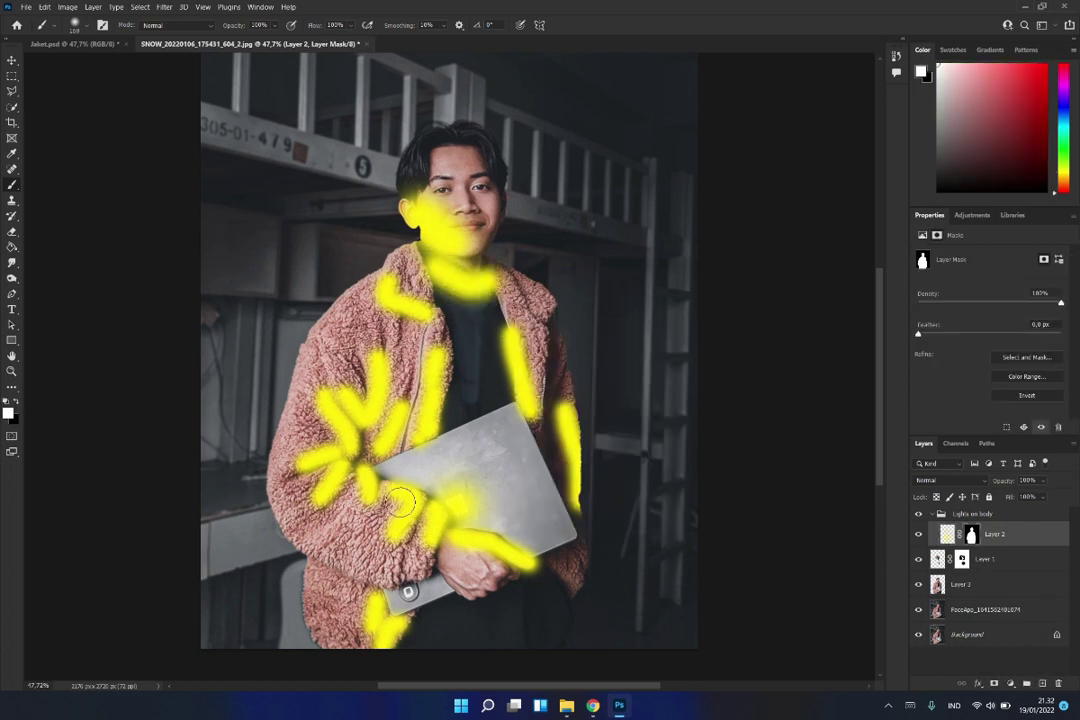
key("x")
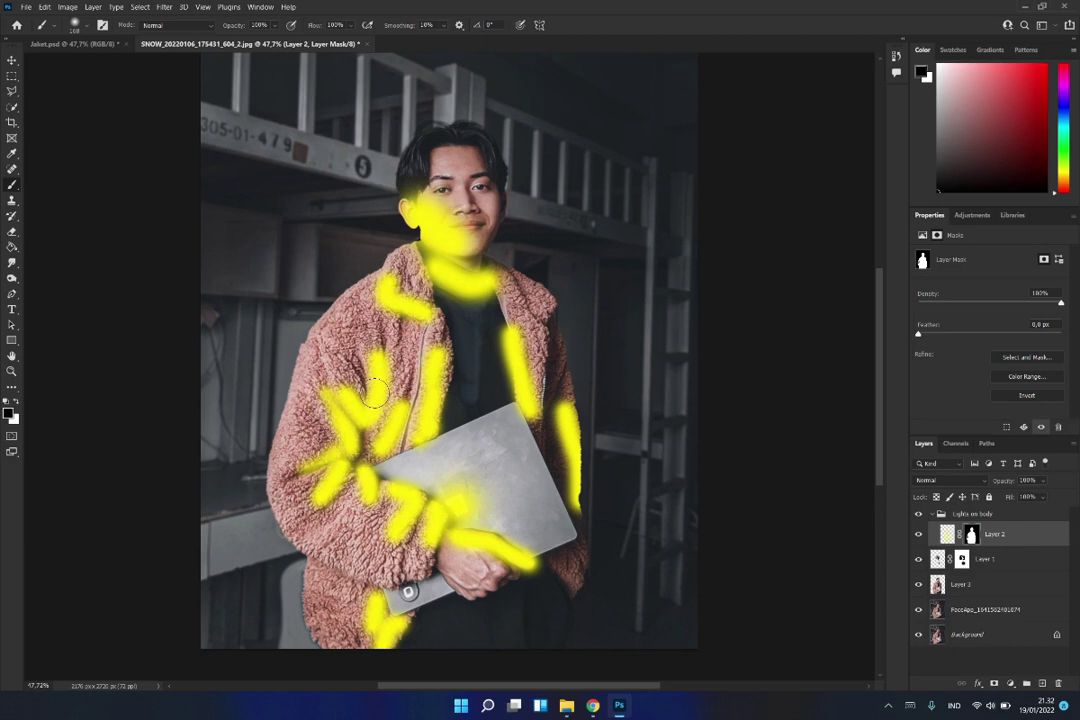
left_click_drag(350, 350, 375, 405)
right_click(405, 475)
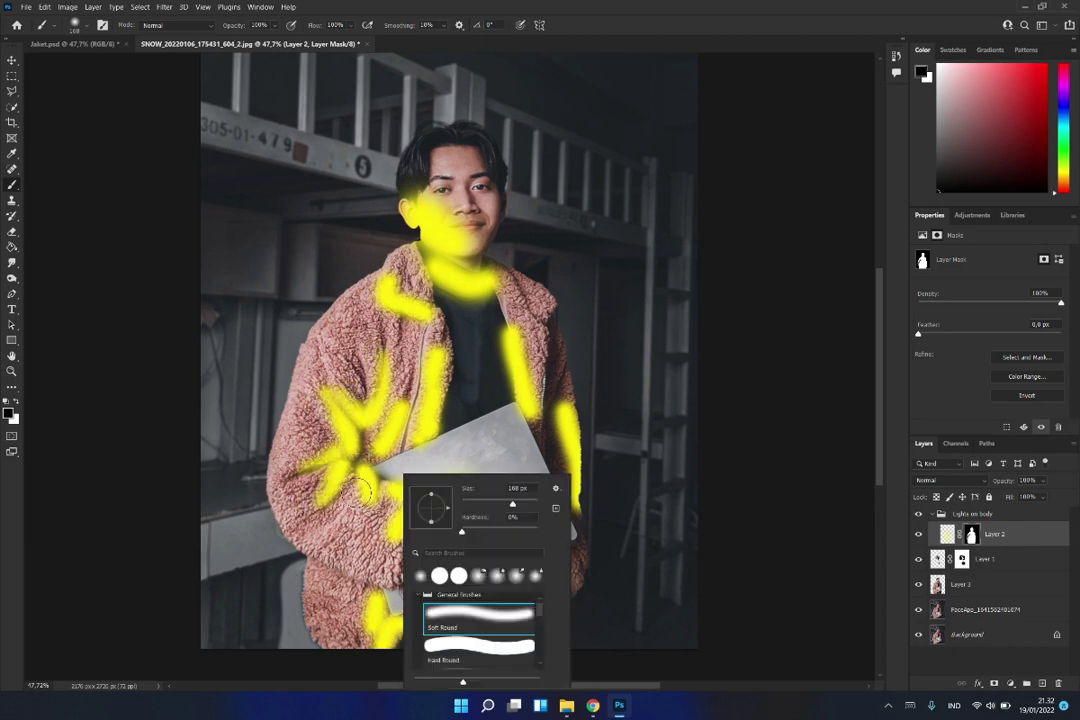
key("Escape")
scroll(403, 447, "up", 3)
right_click(450, 415)
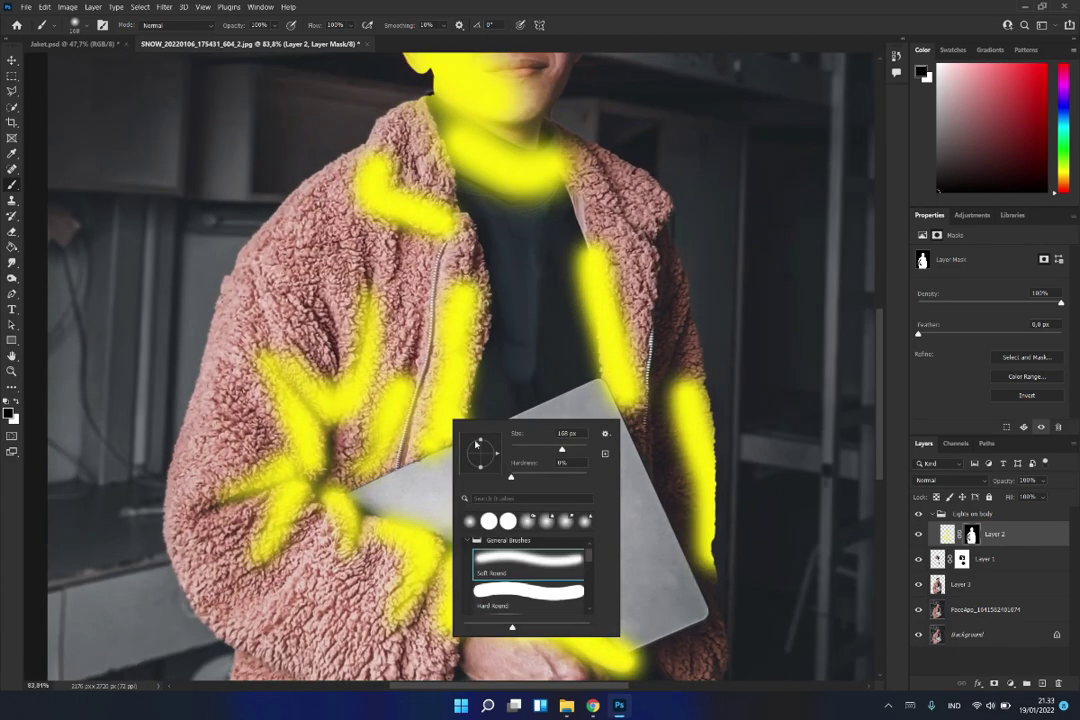
key("Escape")
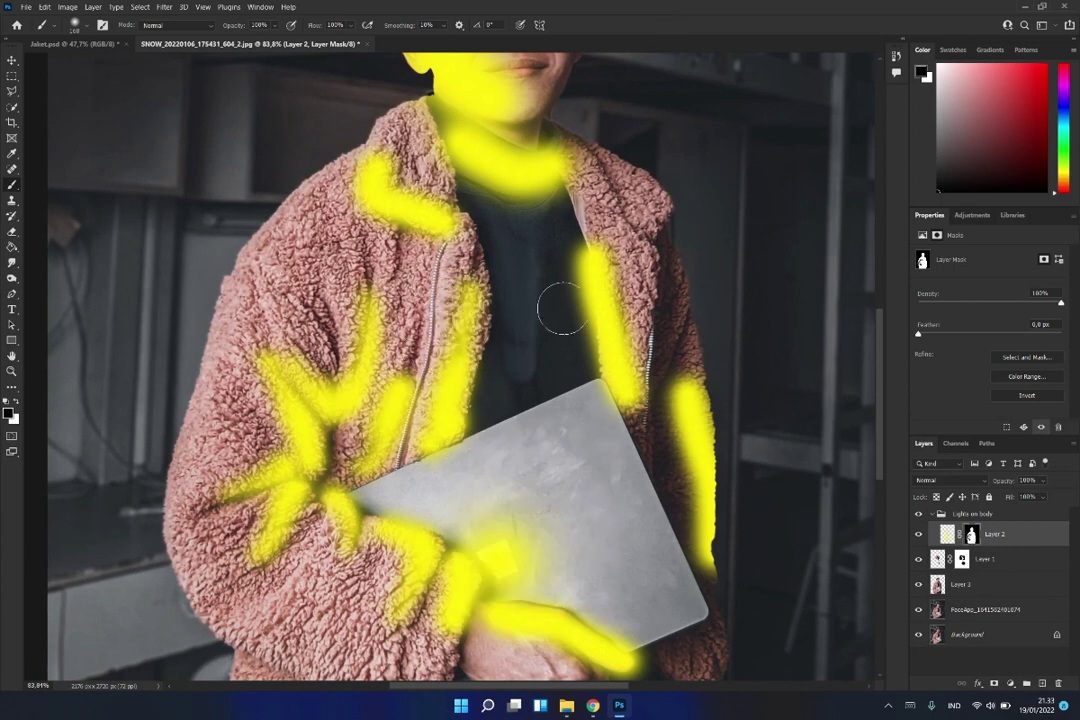
mouse_move(578, 277)
left_mouse_down()
mouse_move(640, 415)
mouse_move(622, 429)
left_mouse_up()
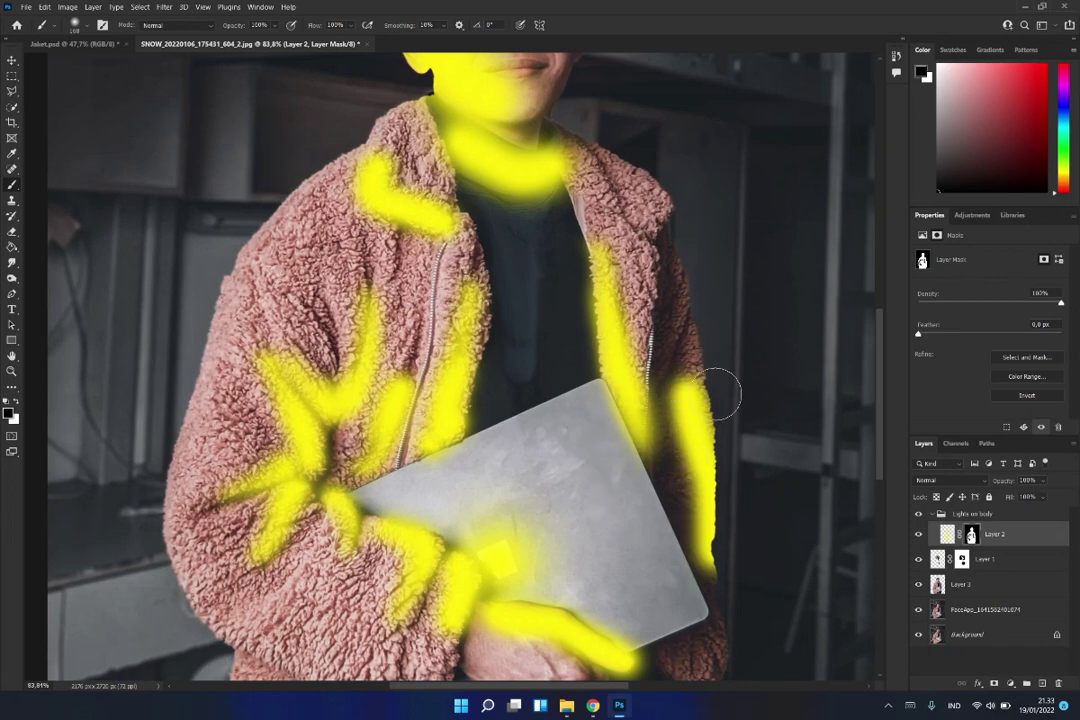
- Refine the mask further, extending the yellow glow across the face
key("x")
left_click_drag(705, 395, 725, 380)
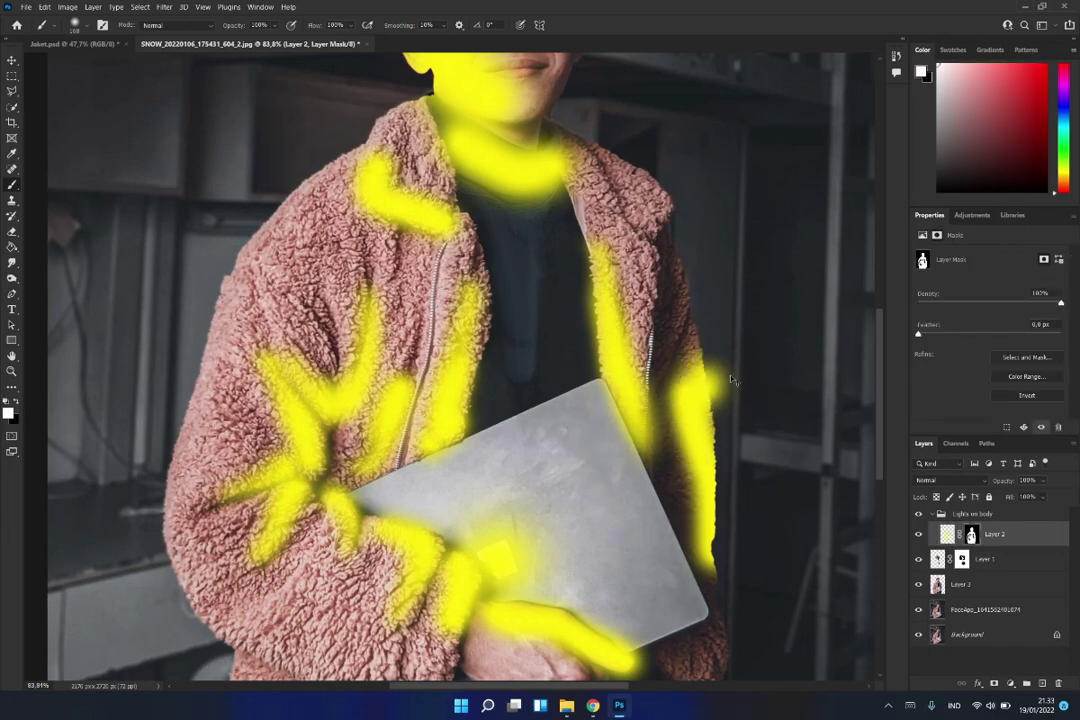
key("ctrl+z")
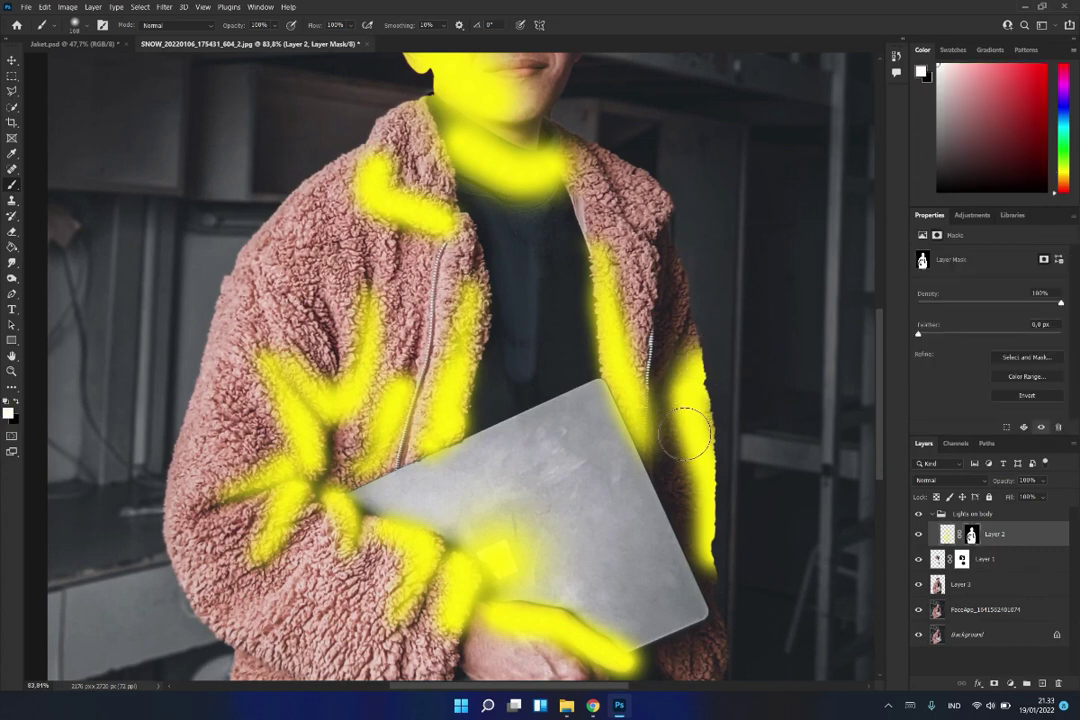
key("x")
scroll(550, 506, "down", 3)
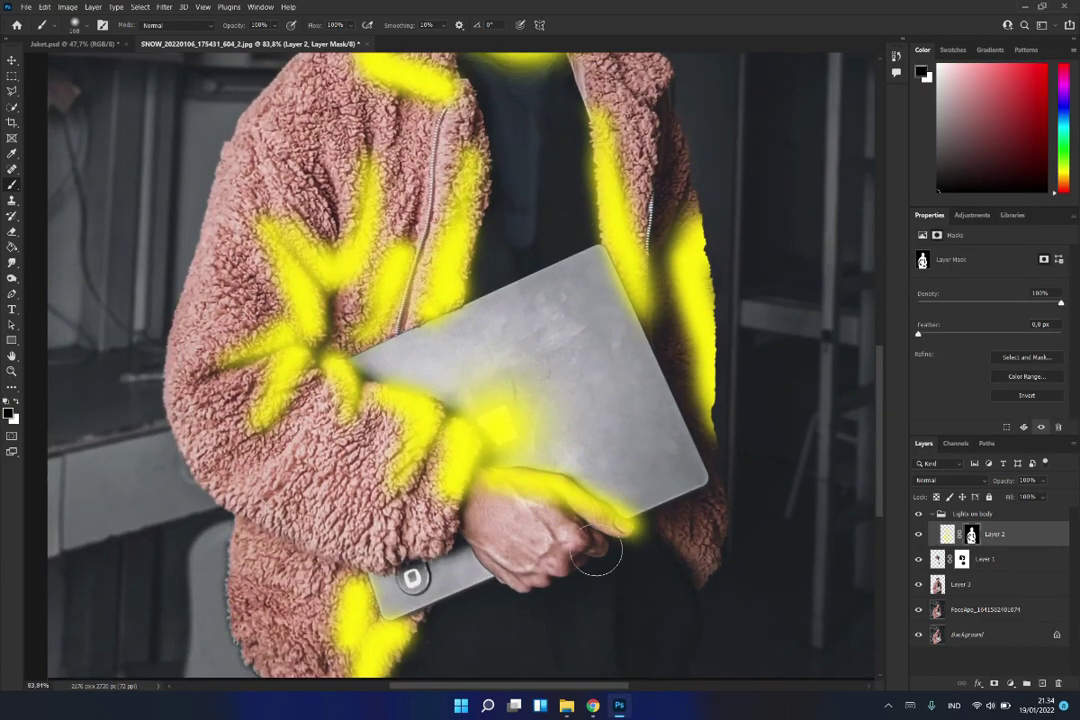
scroll(275, 430, "down", 3)
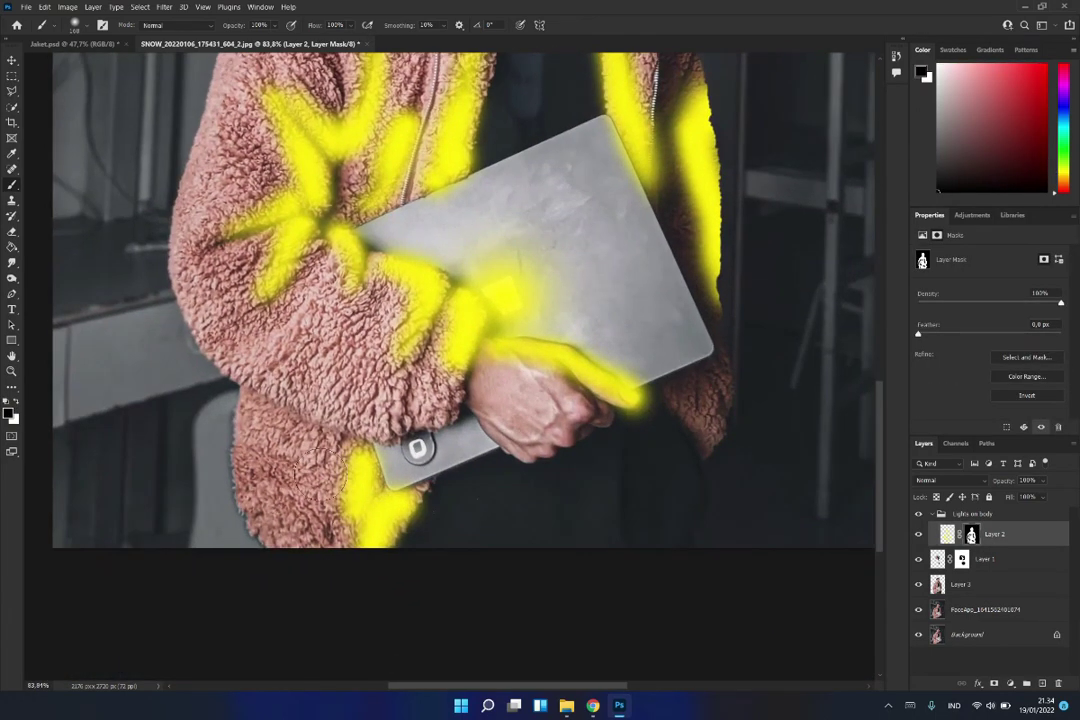
scroll(663, 506, "up", 3)
scroll(700, 440, "up", 3)
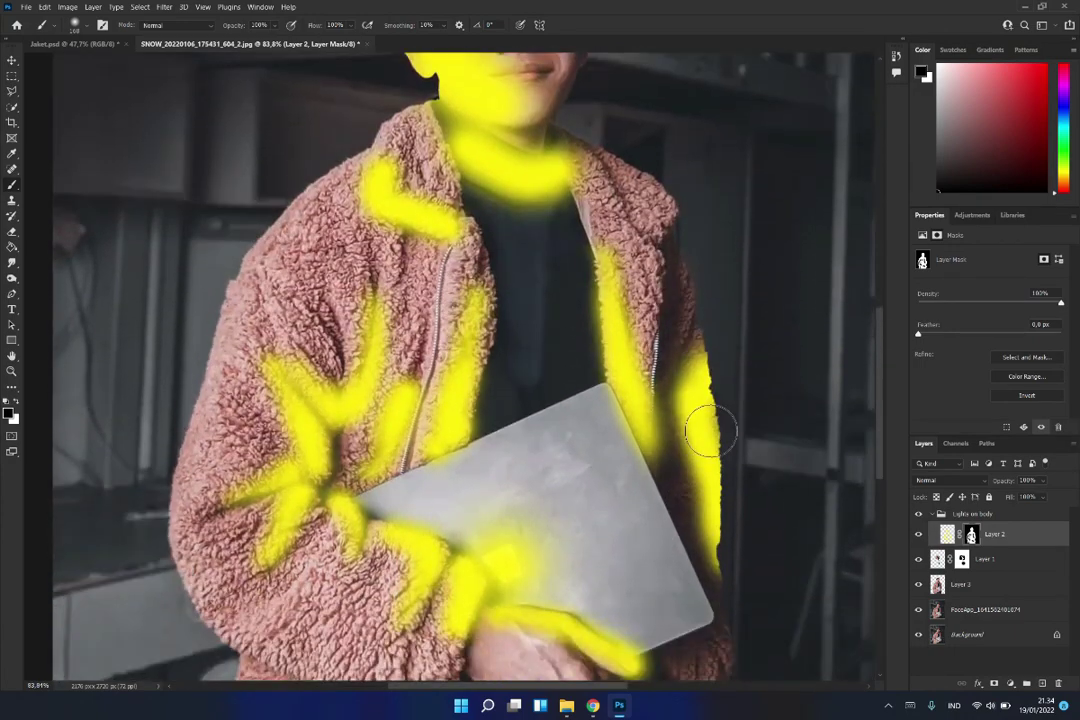
key("ctrl+0")
scroll(455, 215, "up", 3)
right_click(458, 220)
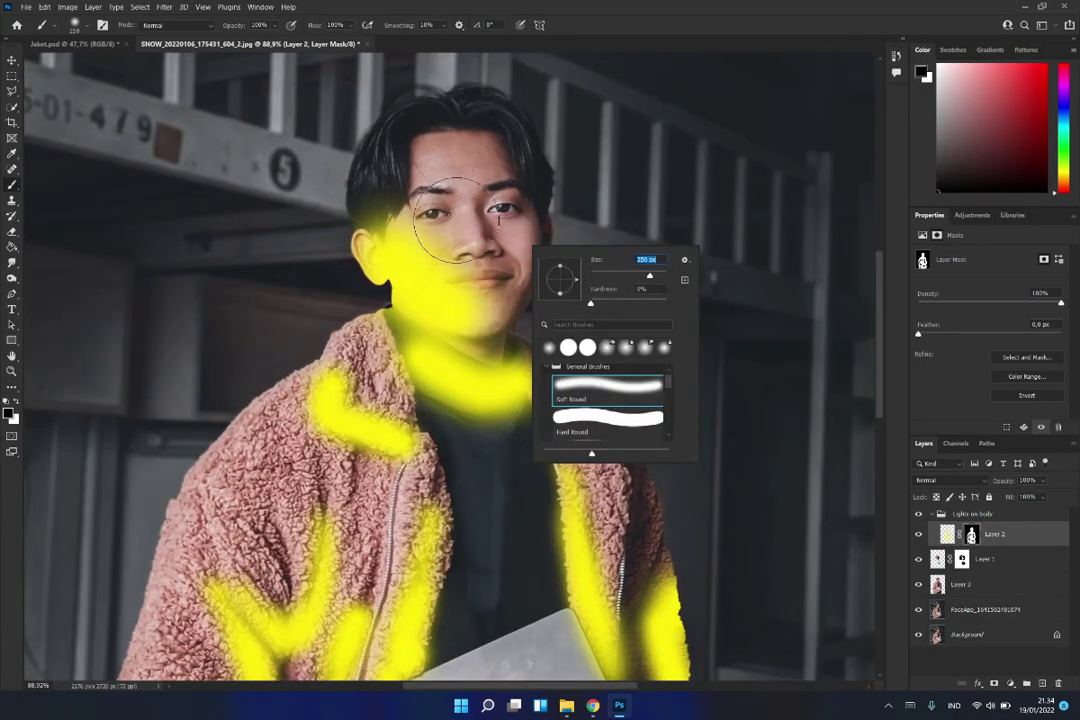
left_click_drag(458, 220, 400, 160)
- Set Layer 2 to Overlay blending with 68% fill
left_click(935, 480)
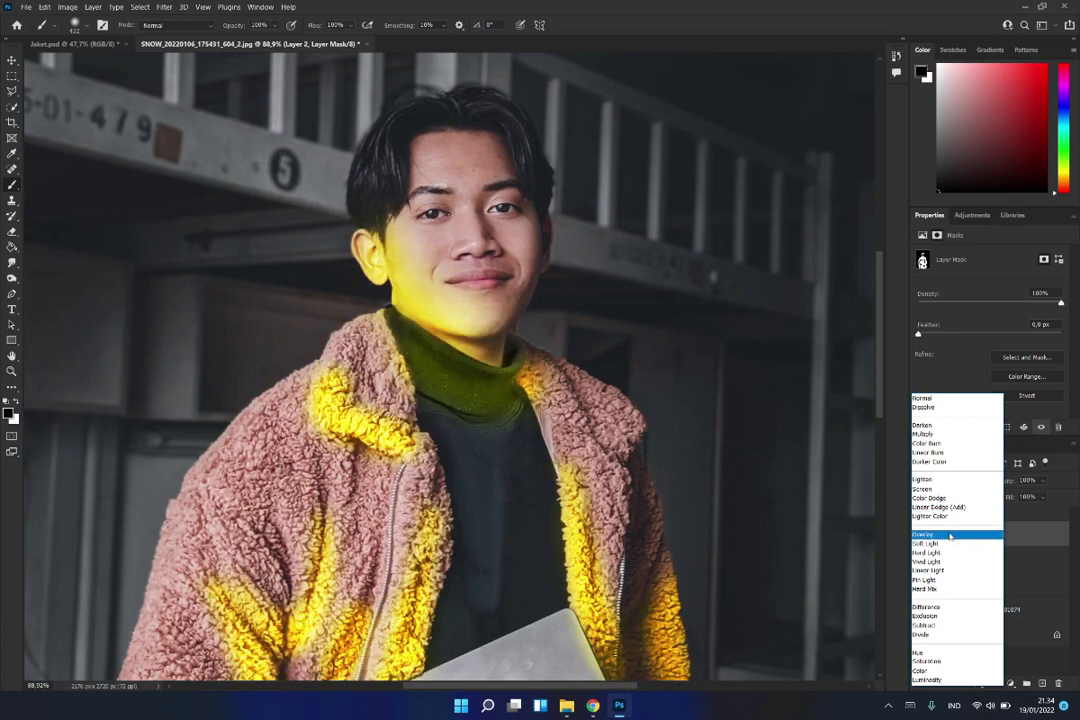
left_click(949, 537)
key("ctrl+0")
left_click_drag(1043, 480, 1034, 513)
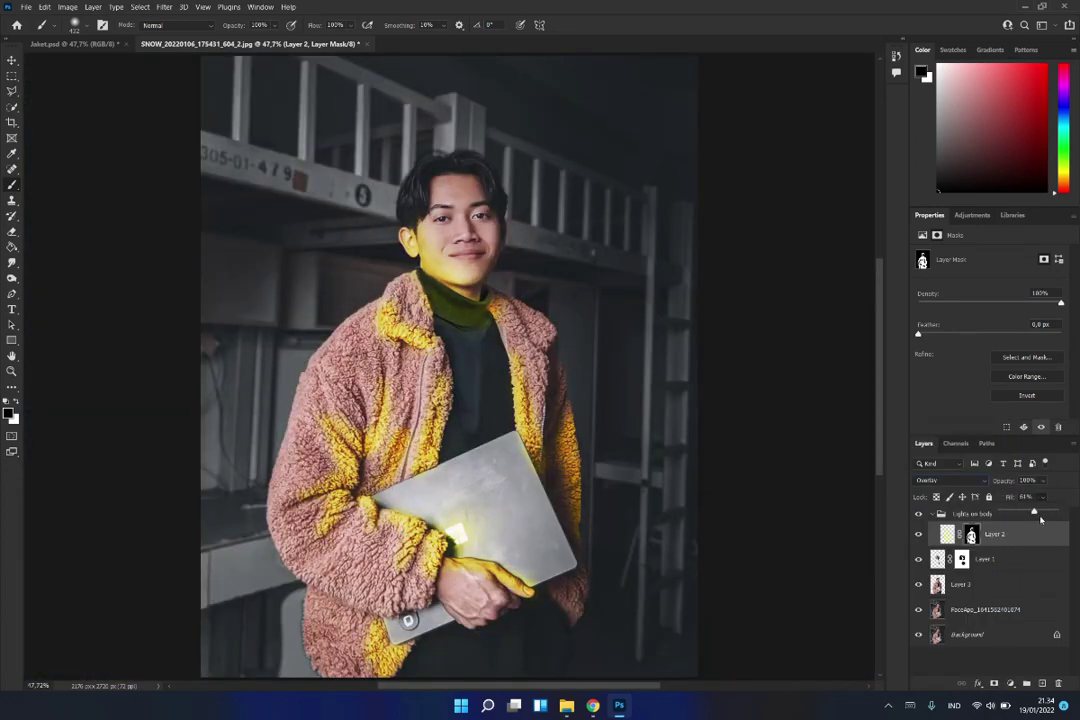
- Create a new layer group and name it Laptop lights
scroll(512, 348, "up", 3)
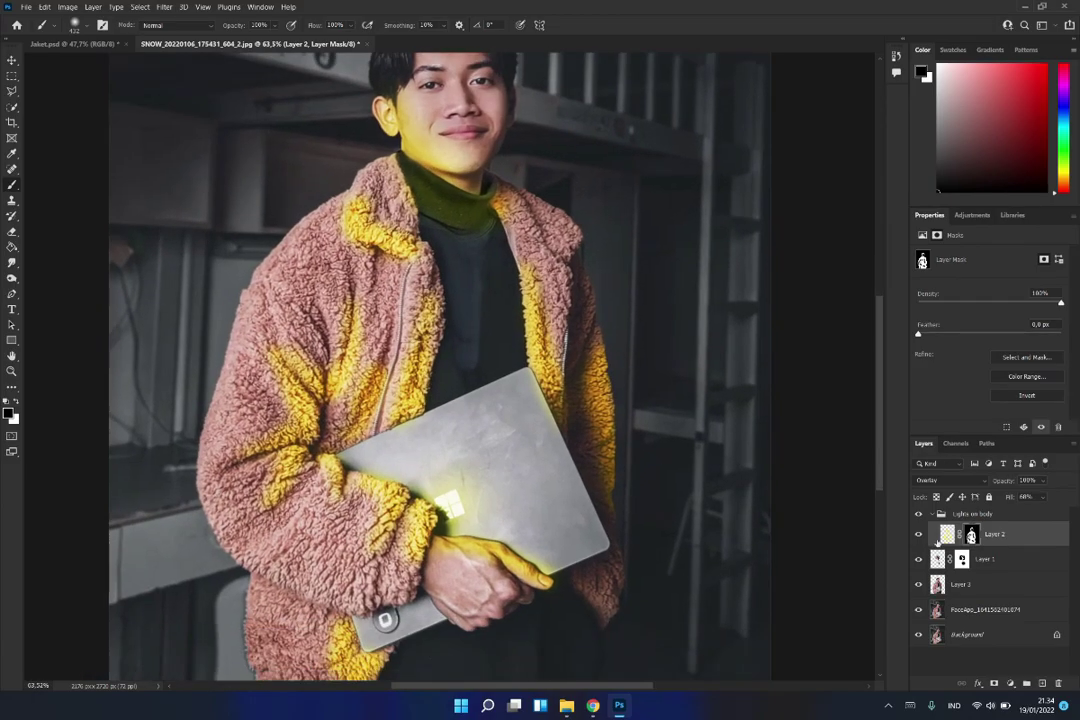
left_click(947, 534)
scroll(462, 502, "up", 1)
key("ctrl+g")
double_click(962, 515)
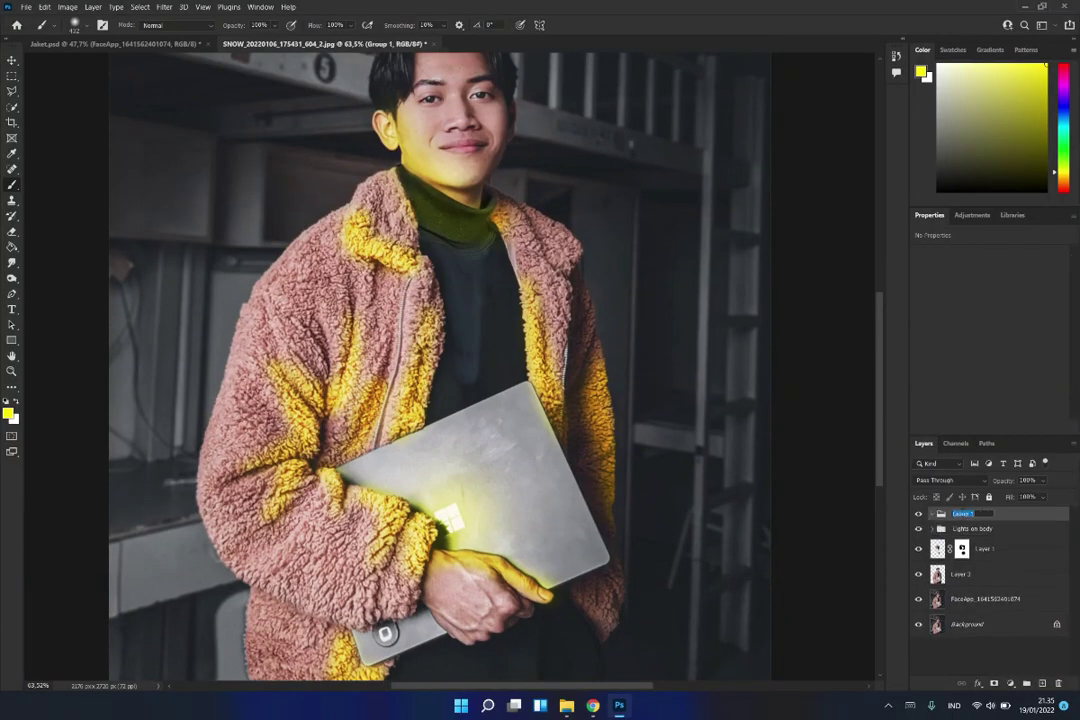
type("Laptop lights")
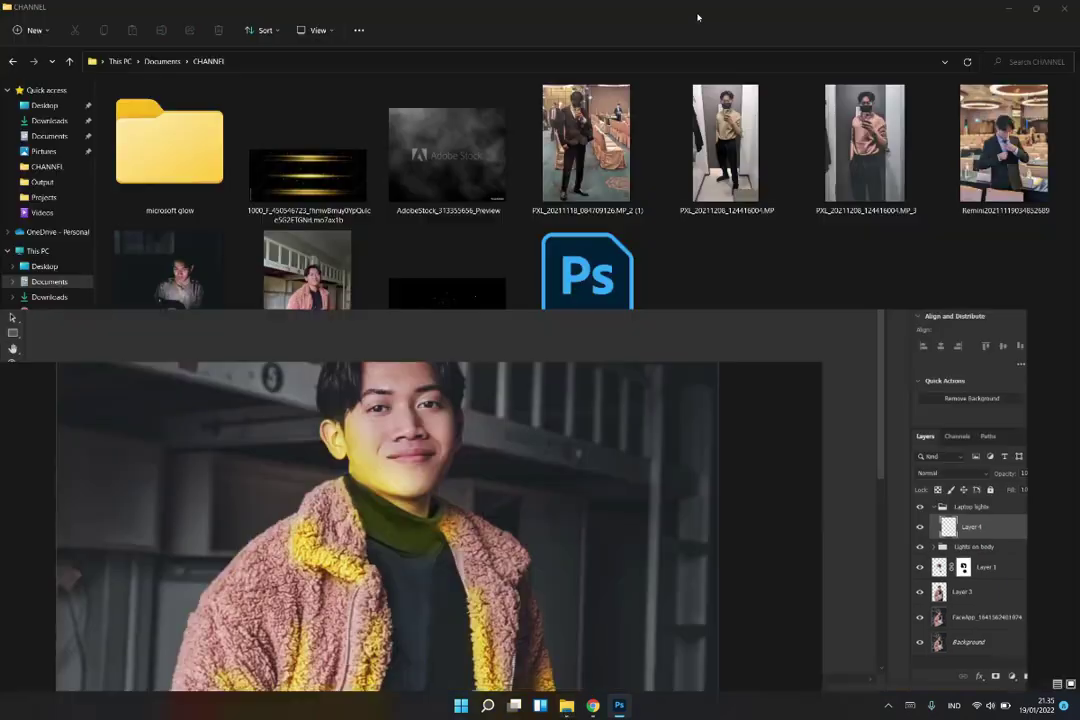
- Place the gold light streaks image and copy one horizontal streak to its own layer
left_click_drag(307, 175, 482, 510)
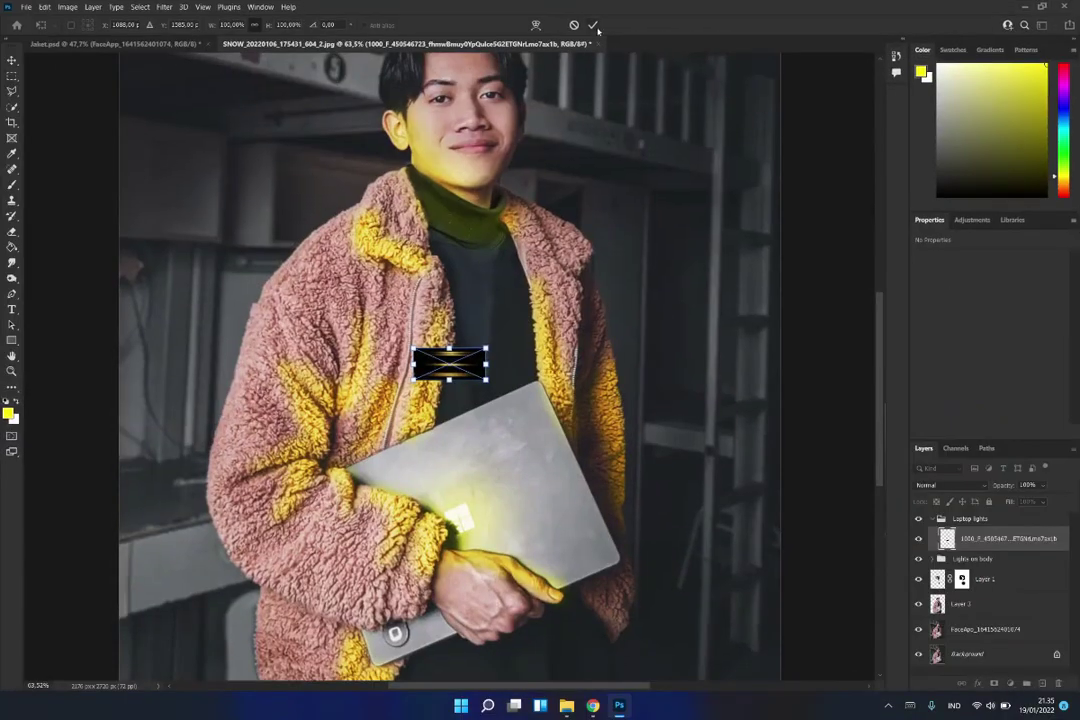
key("Return")
key("m")
left_click_drag(152, 320, 643, 421)
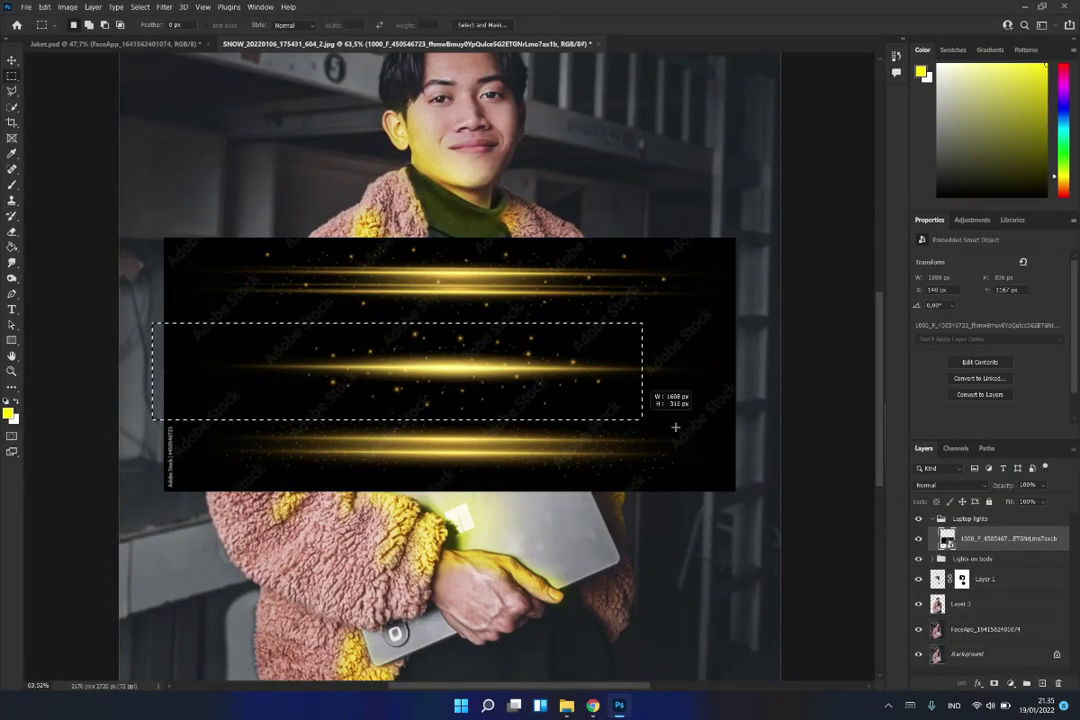
key("ctrl+j")
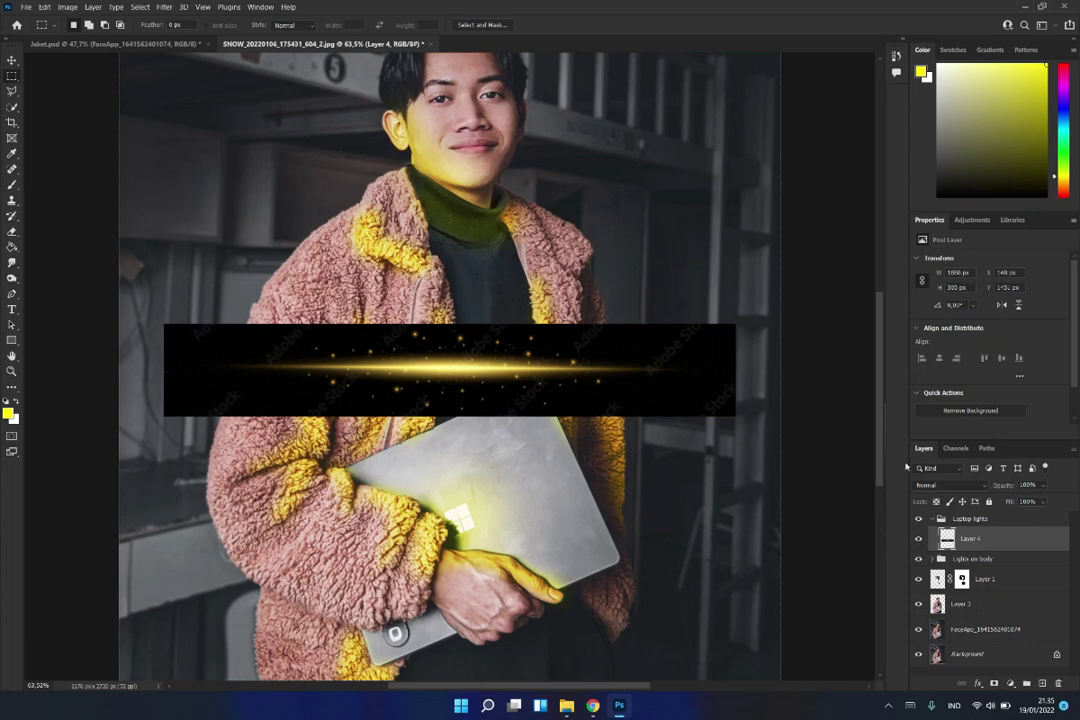
- Set the streak layer's blend mode to Screen so the black background vanishes
left_click(940, 485)
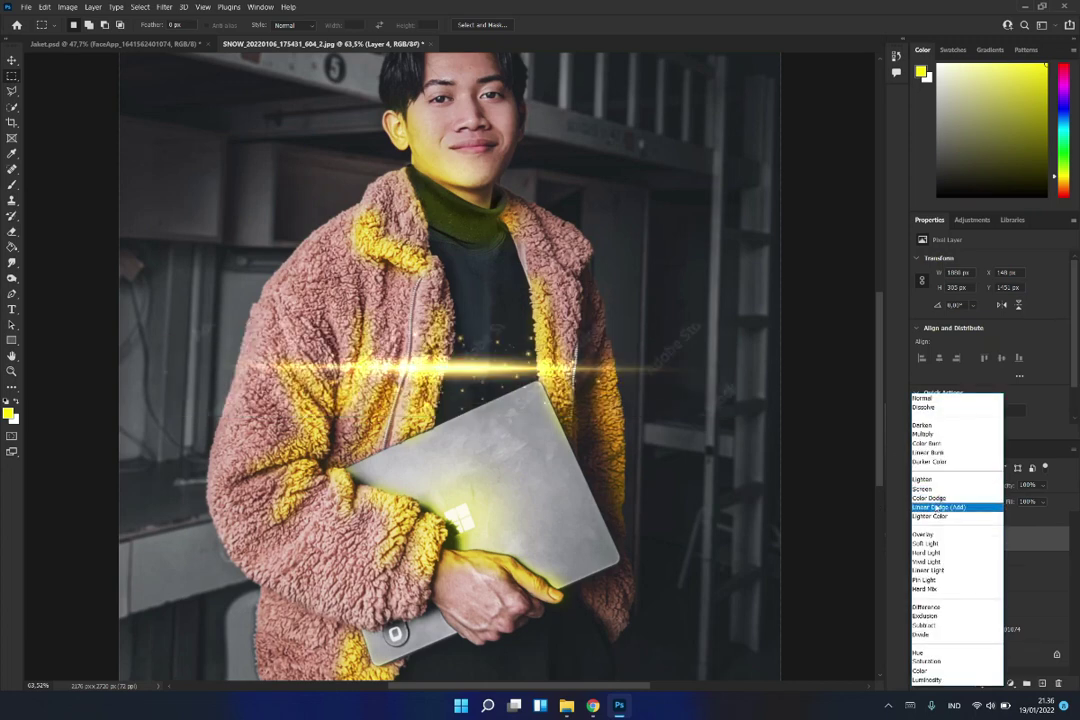
left_click(936, 489)
scroll(577, 333, "up", 1)
left_click(950, 485)
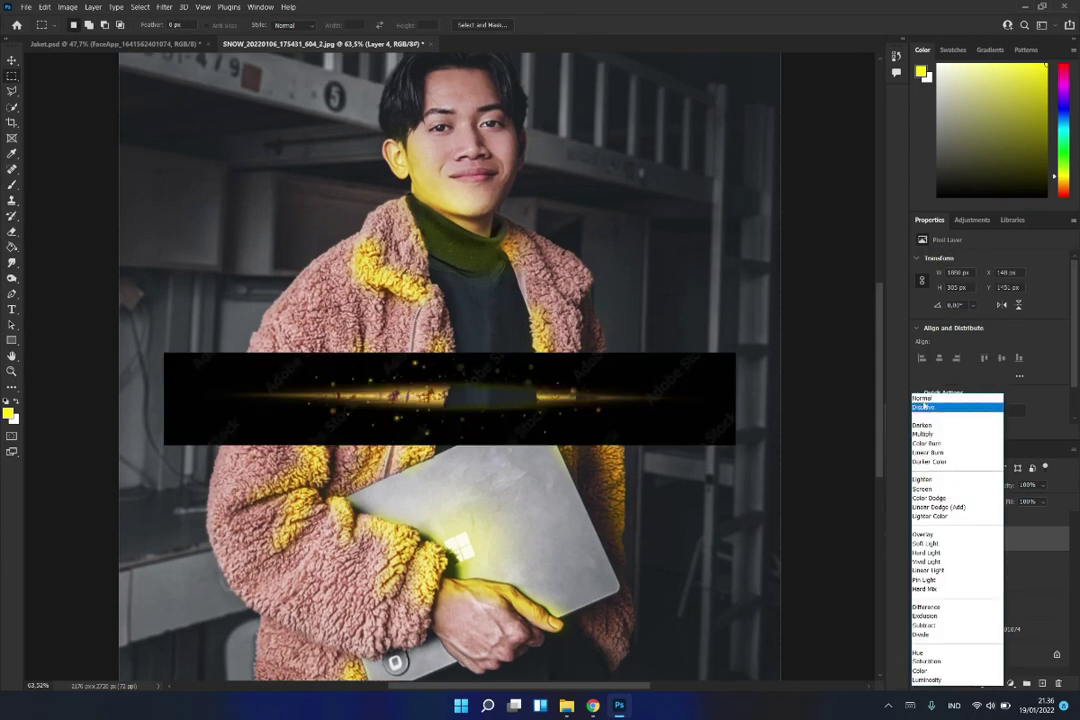
left_click(940, 403)
left_click(945, 485)
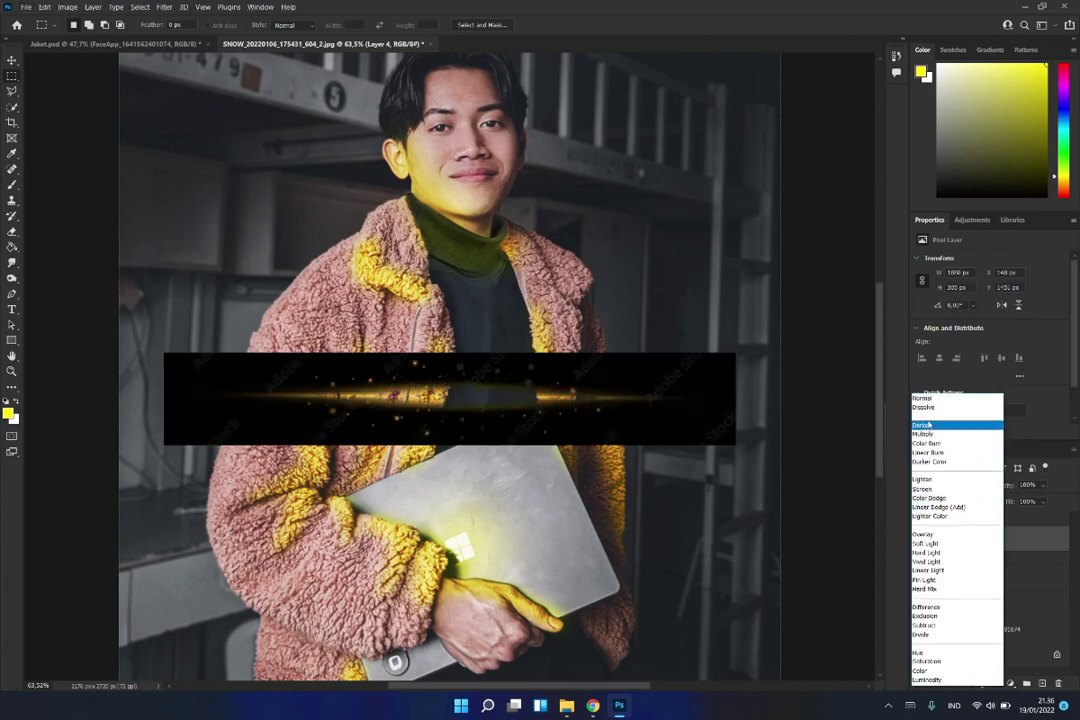
left_click(940, 498)
- Rotate the light streak diagonally onto the laptop's top edge
key("ctrl+t")
mouse_move(464, 304)
left_mouse_down()
mouse_move(430, 305)
mouse_move(491, 480)
left_mouse_up()
key("Return")
scroll(491, 480, "down", 3)
- Duplicate the streak and rotate the copy vertically for another laptop edge
key("ctrl+j")
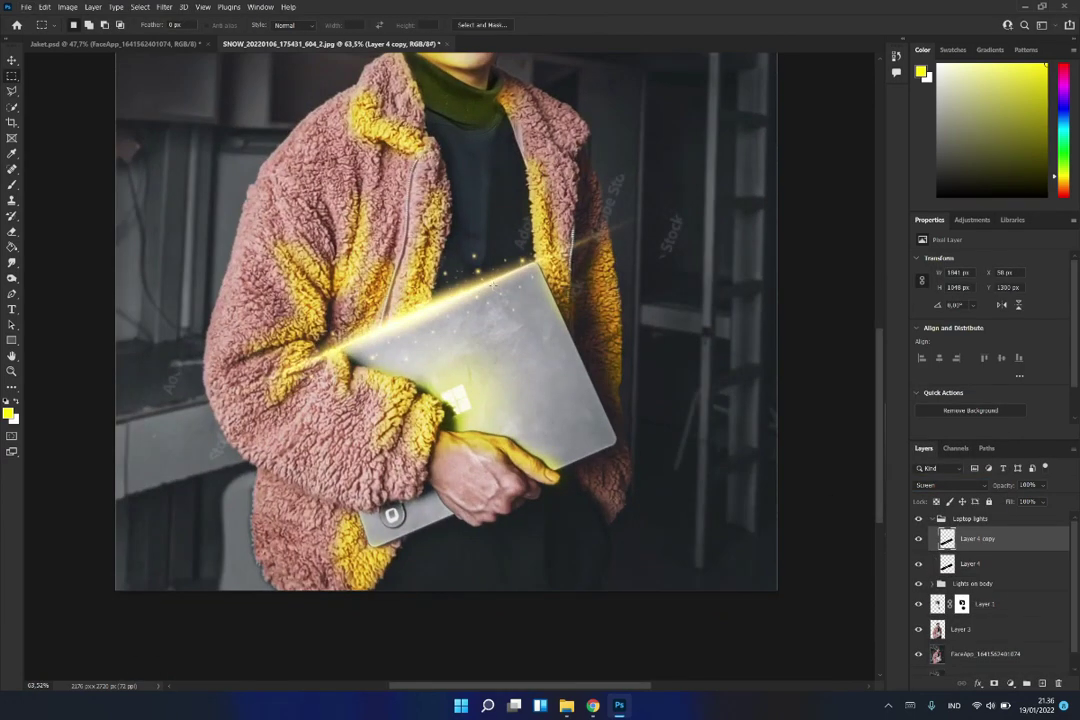
key("v")
left_click_drag(400, 335, 500, 497)
key("ctrl+t")
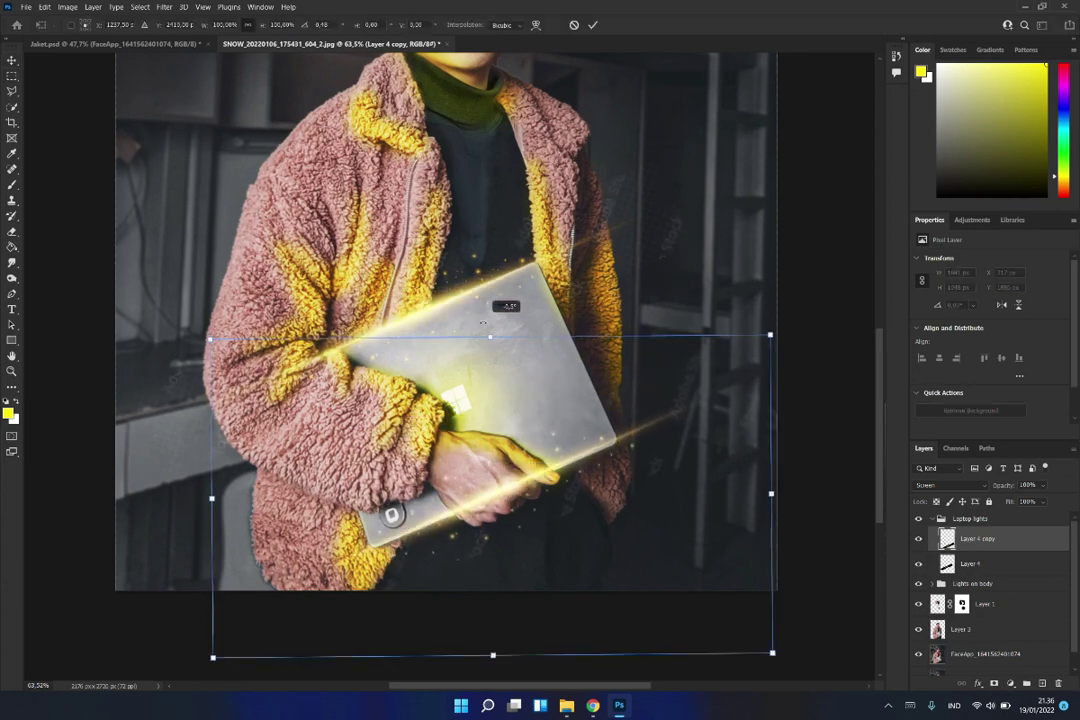
key("Return")
mouse_move(489, 336)
left_mouse_down()
mouse_move(648, 507)
mouse_move(771, 350)
left_mouse_up()
key("ctrl+t")
- Place a resized streak copy along the laptop's left edge
key("Return")
mouse_move(620, 320)
left_mouse_down()
mouse_move(390, 419)
mouse_move(412, 440)
left_mouse_up()
key("ctrl+t")
key("Return")
left_click(975, 518)
- Mask the Laptop lights group and paint black over the streak spilling onto the upper jacket
left_click(1010, 683)
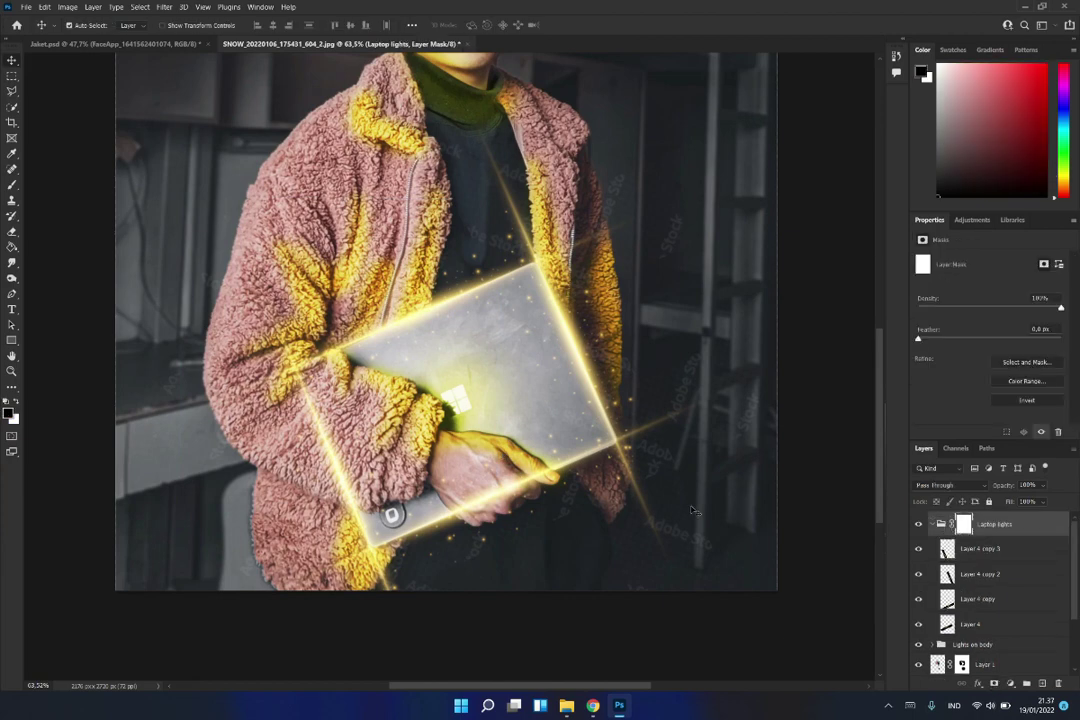
key("b")
key("x")
left_click_drag(470, 150, 495, 235)
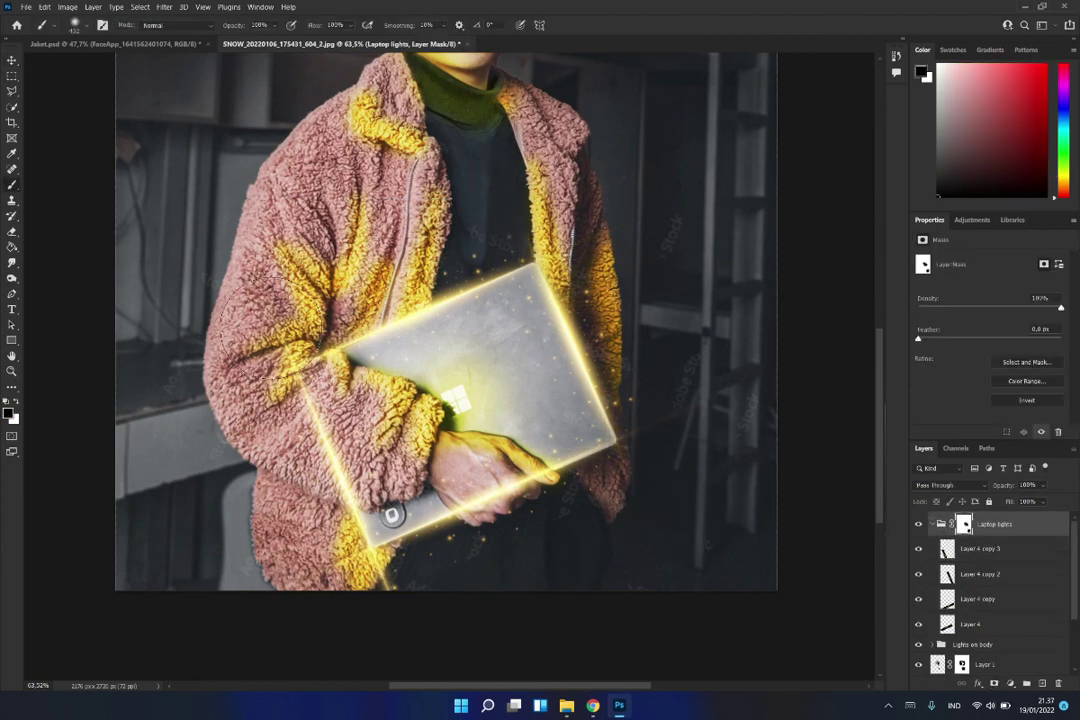
key("x")
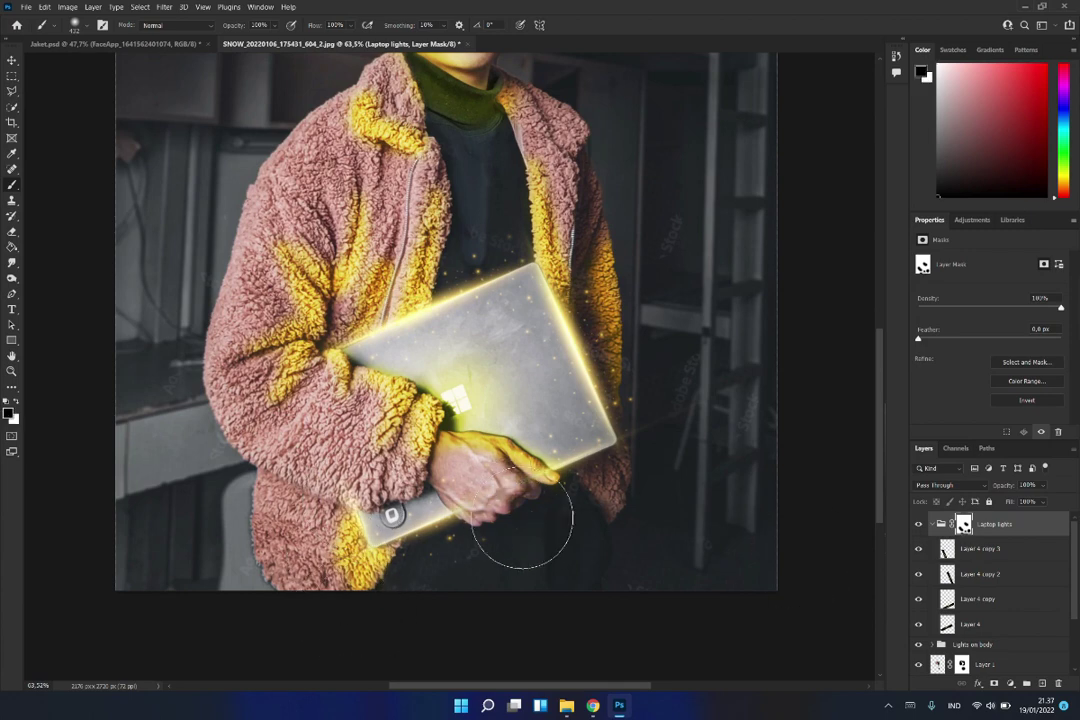
key("x")
- Collapse Laptop lights, check the Lights on body group, then reselect the Laptop lights mask
scroll(706, 539, "down", 2)
scroll(520, 413, "up", 2)
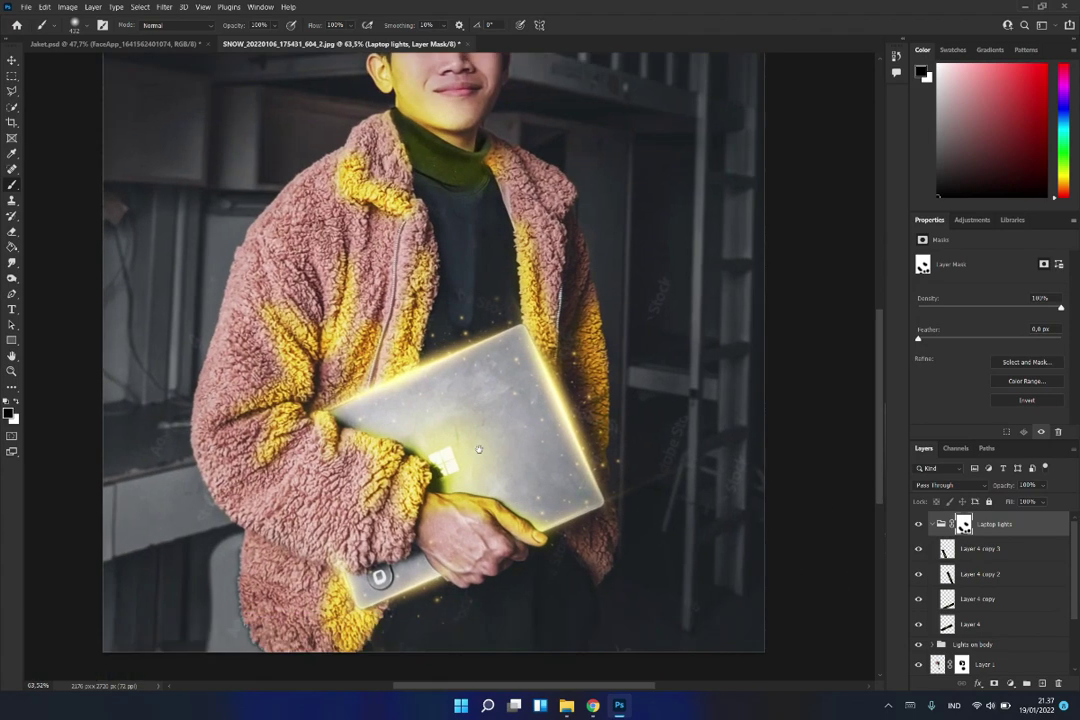
scroll(520, 413, "up", 1)
scroll(520, 413, "up", 1)
left_click(932, 524)
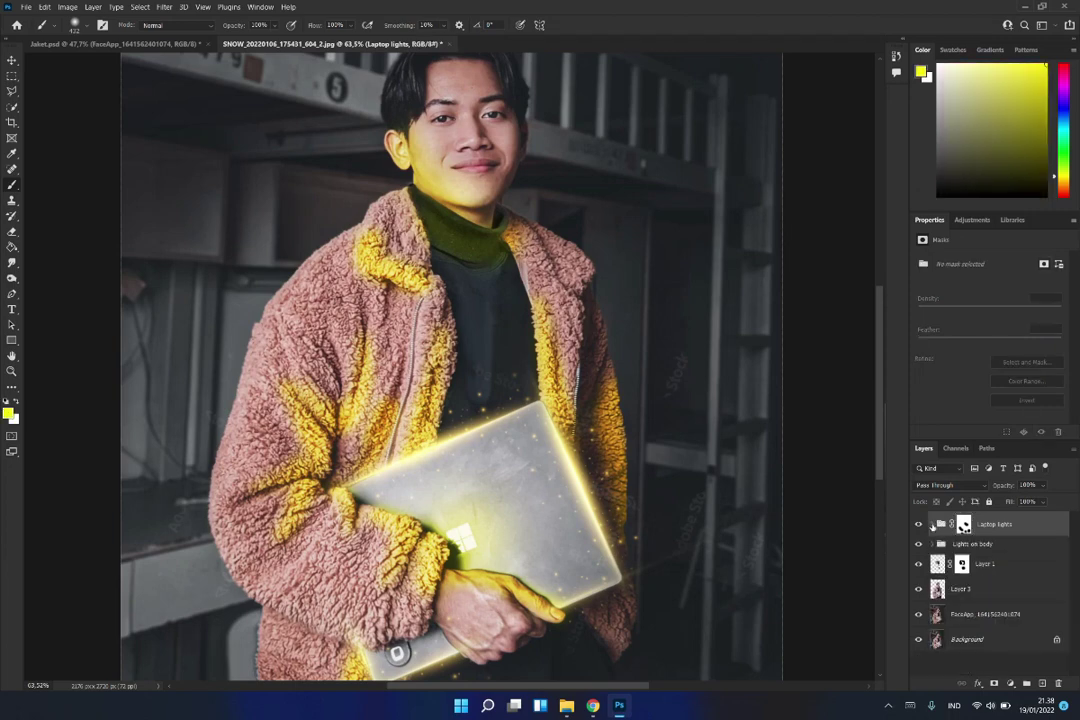
left_click(971, 564)
scroll(590, 360, "down", 1)
left_click(932, 544)
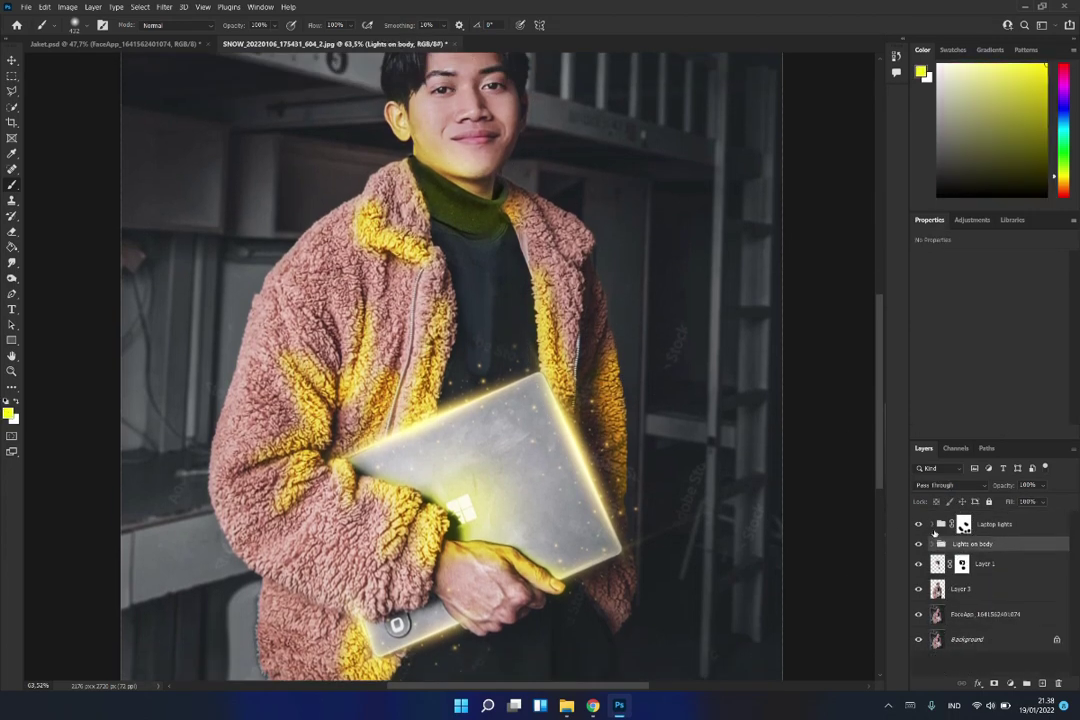
left_click(998, 528)
scroll(568, 470, "down", 1)
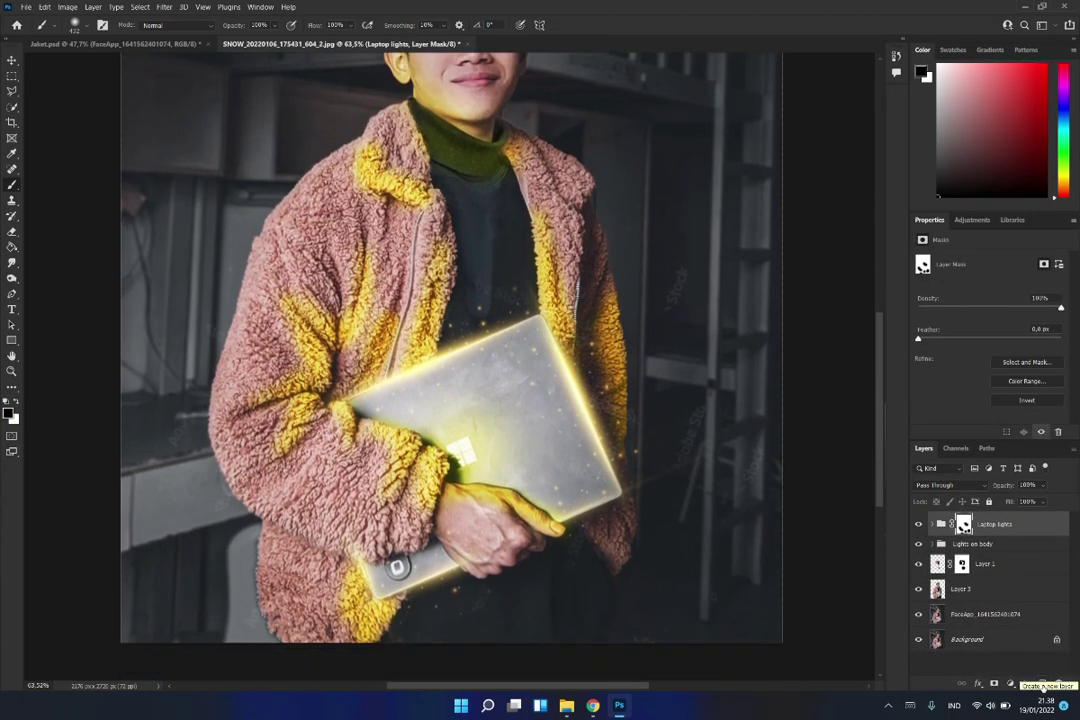
- Paint a big soft yellow glow over the laptop with a large brush
left_click(932, 524)
scroll(540, 400, "up", 1, "alt")
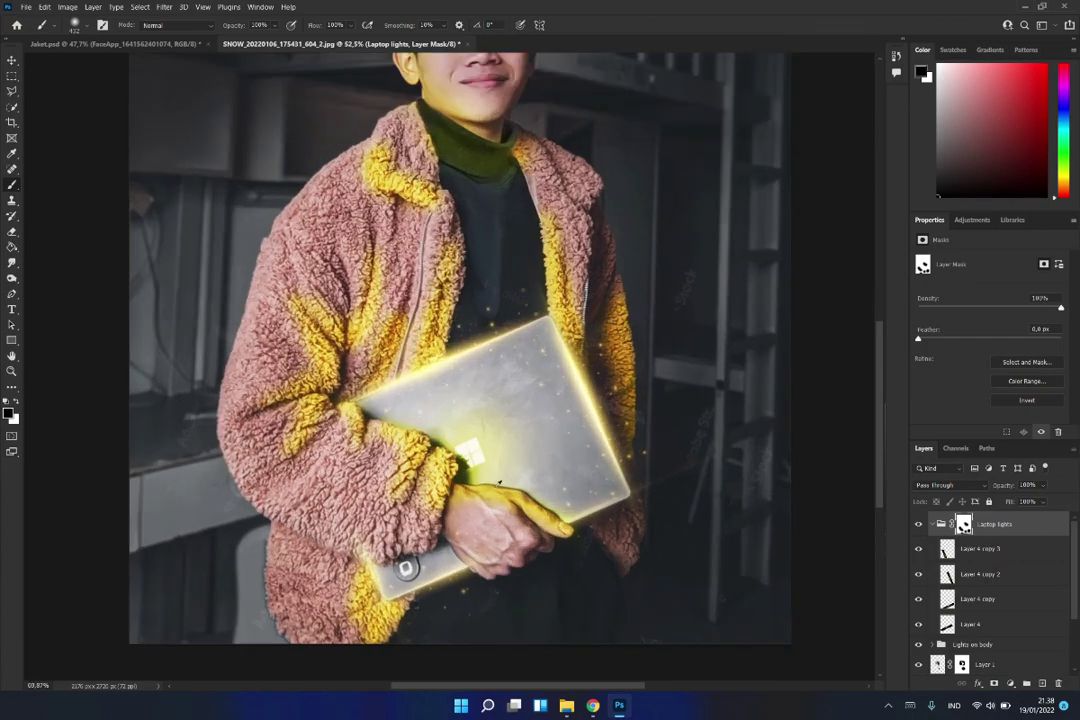
scroll(555, 385, "up", 2, "alt")
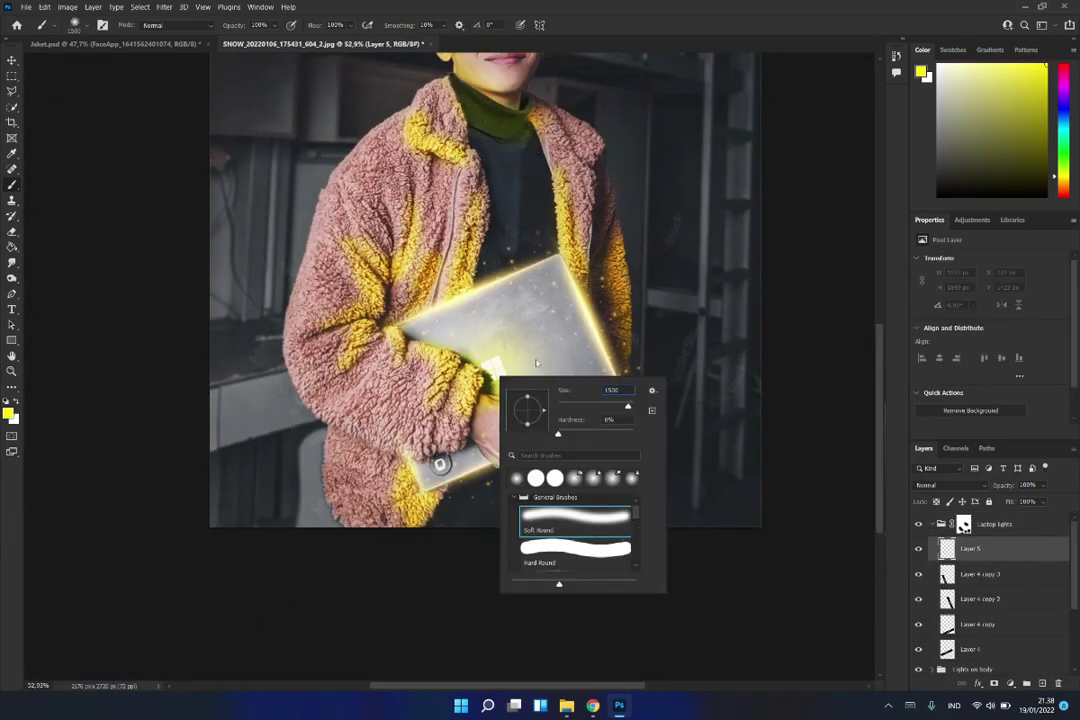
left_click(536, 364)
key("ctrl+z")
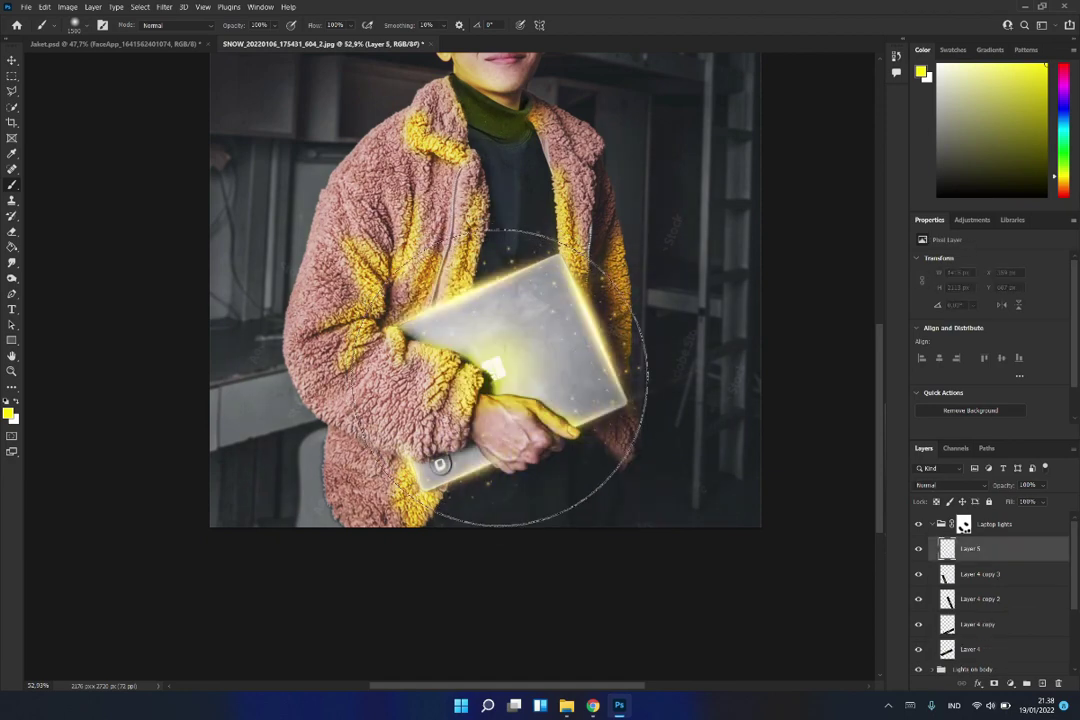
left_click(503, 377)
- Set the glow layer to Screen blend mode and lower its Fill to 43%
left_click(940, 485)
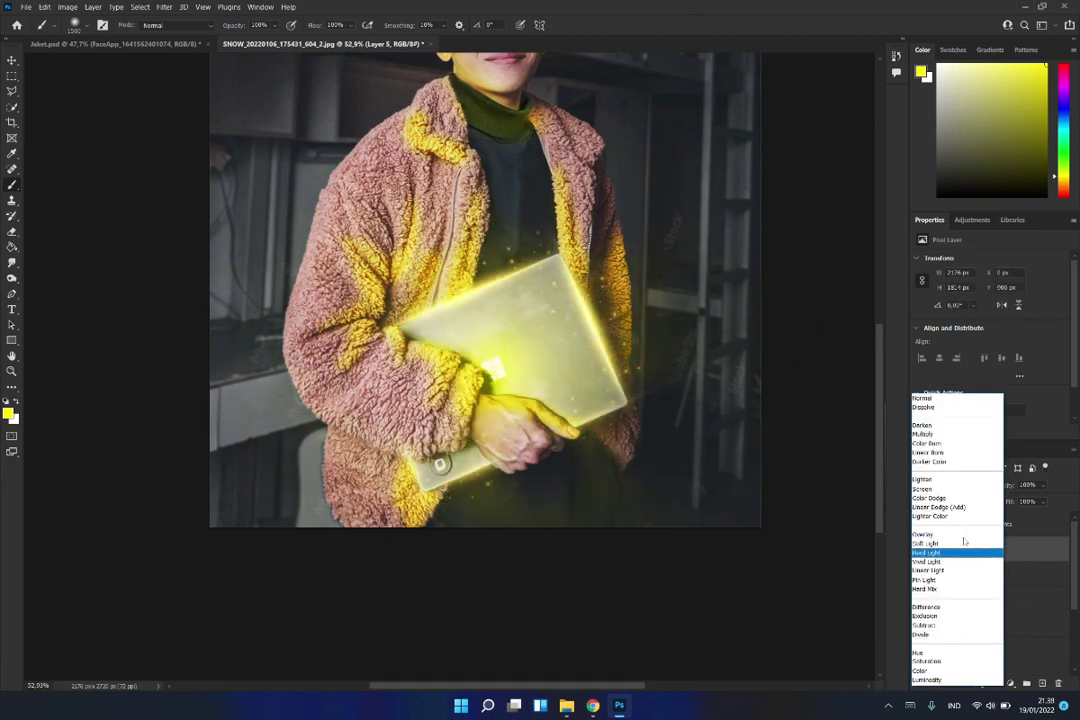
key("Up")
key("Up")
key("Up")
key("Up")
key("Up")
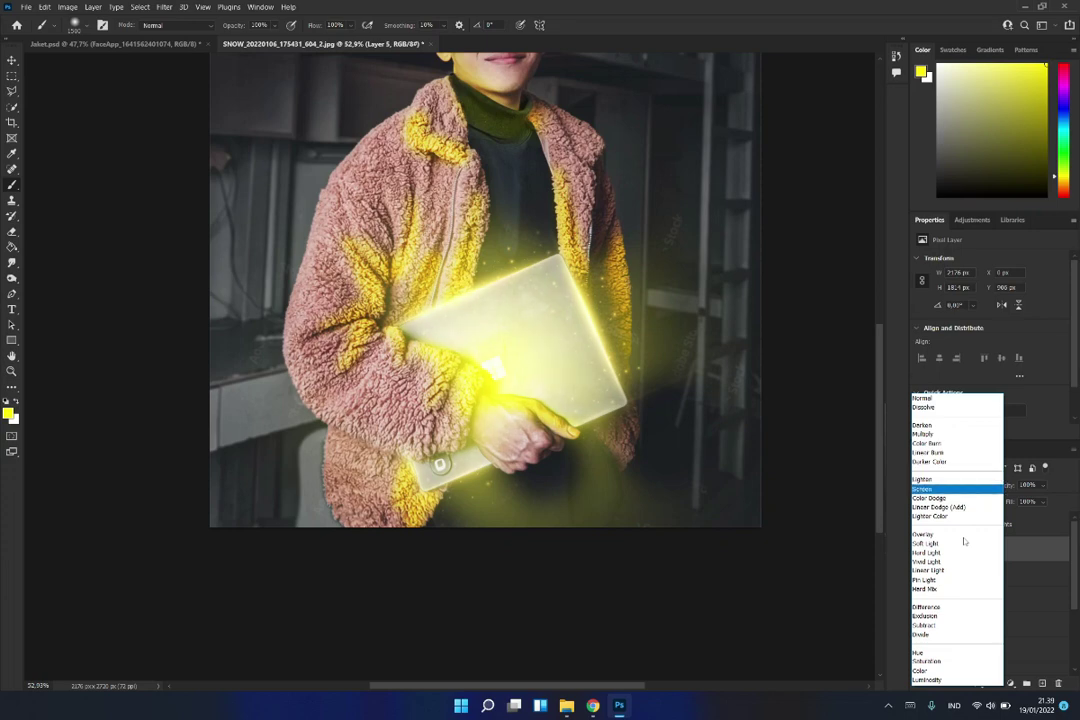
key("Down")
key("Down")
key("Up")
key("Up")
key("Return")
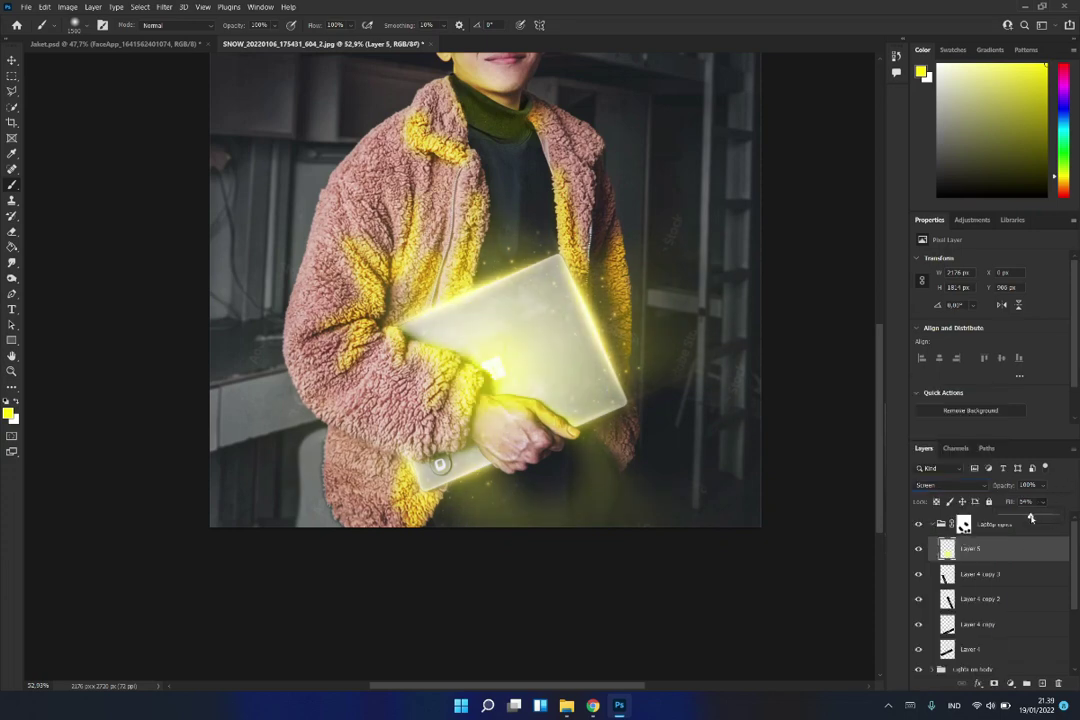
left_click_drag(1031, 518, 1022, 518)
- Fit the image in view, collapse Laptop lights, and create a new empty layer group
key("ctrl+0")
left_click(931, 524)
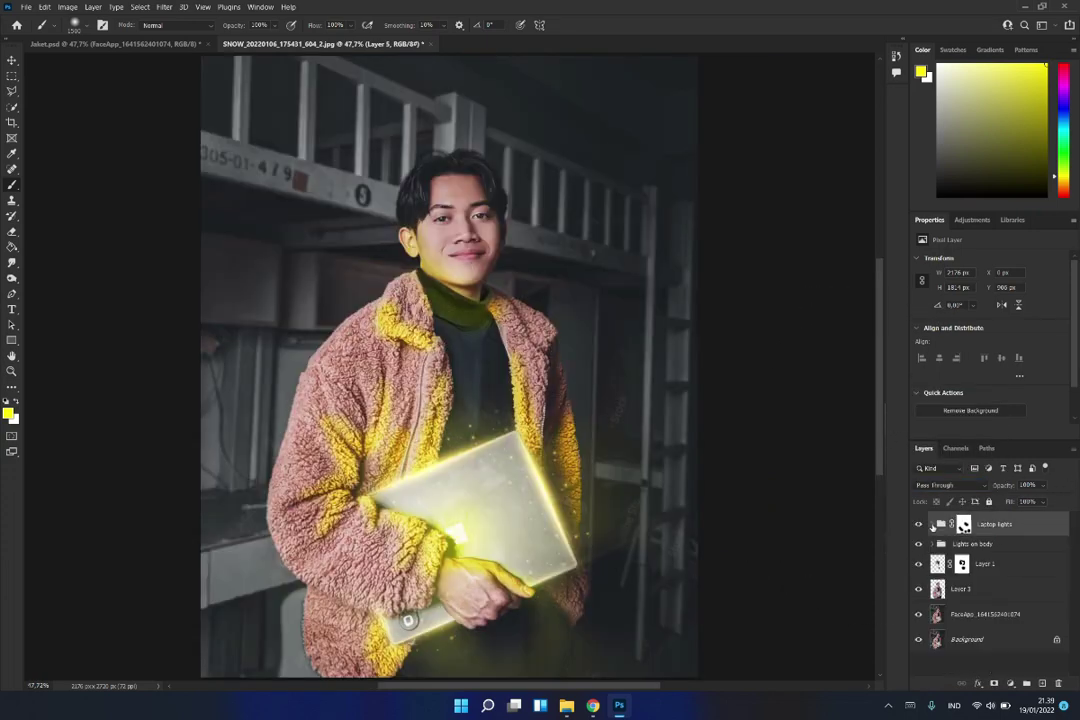
key("ctrl+g")
type("Environment light")
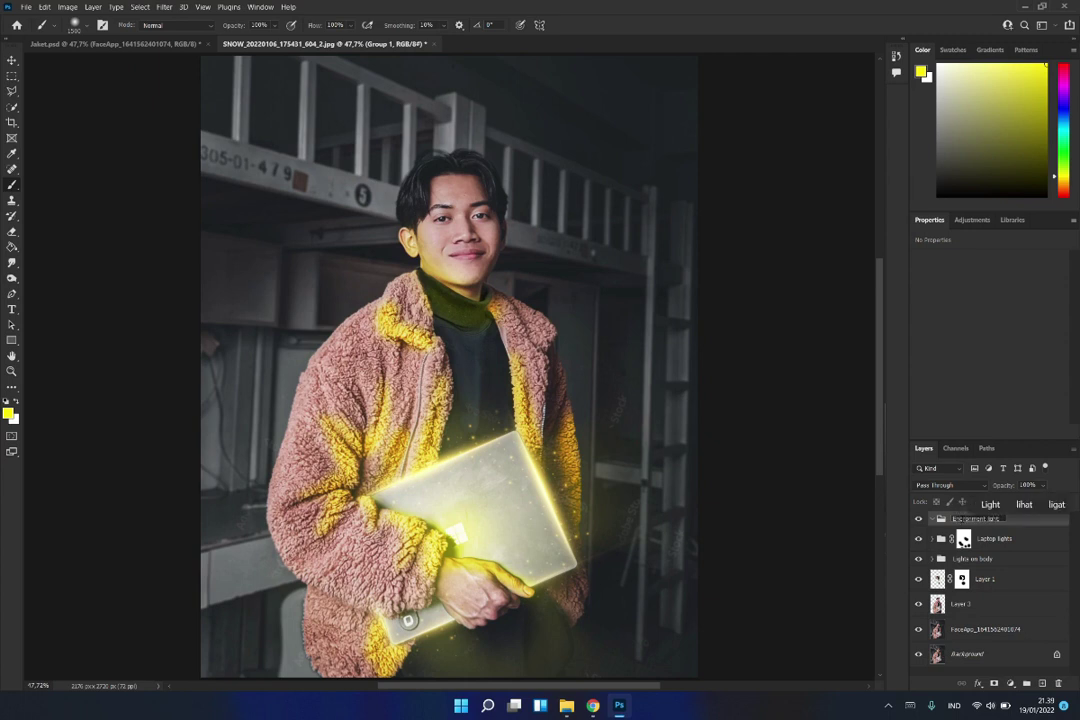
- Name the group 'Environment lights' and add empty Layer 6 inside, undoing a trial yellow stroke
key("Return")
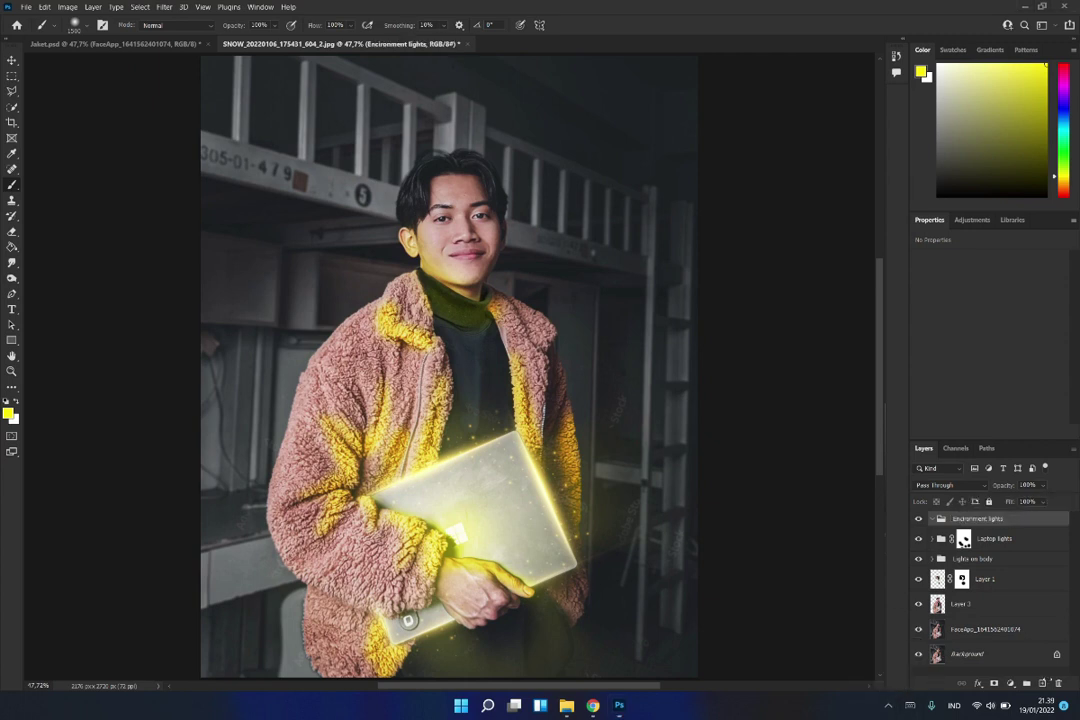
left_click(1041, 682)
right_click(328, 236)
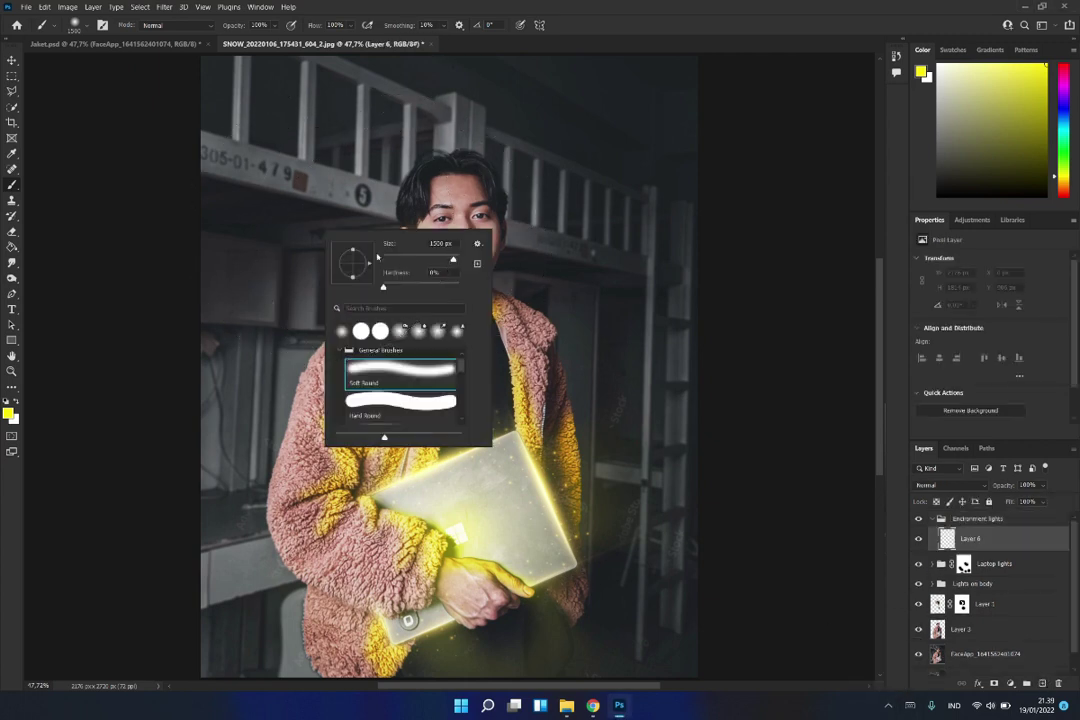
left_click_drag(205, 150, 305, 180)
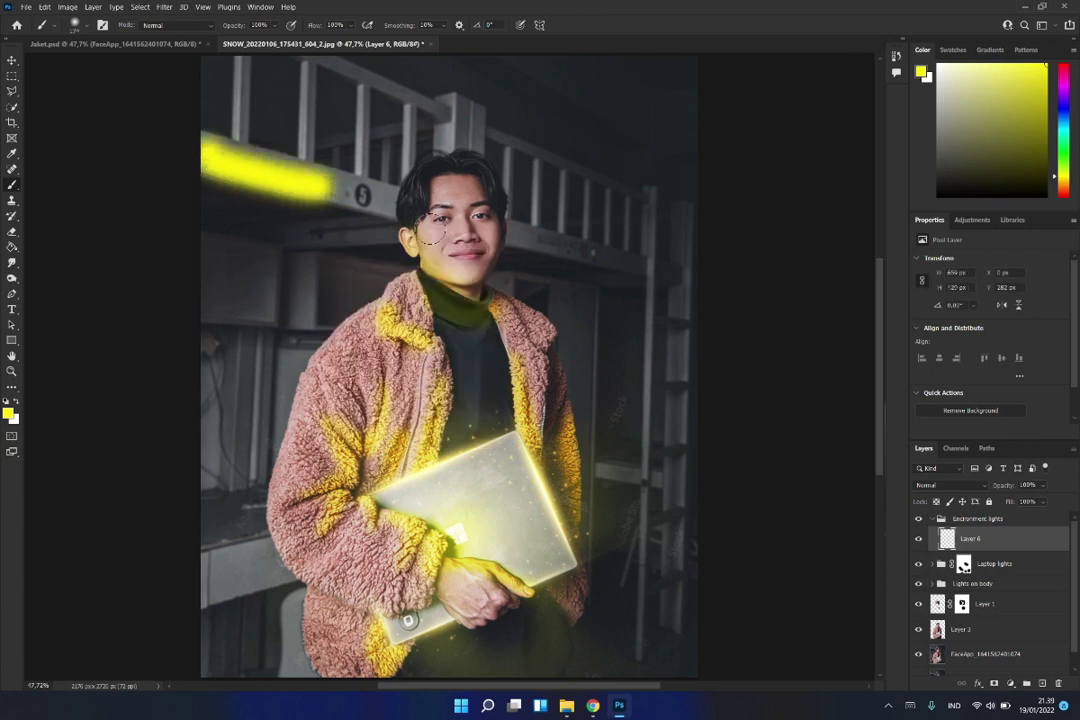
key("ctrl+z")
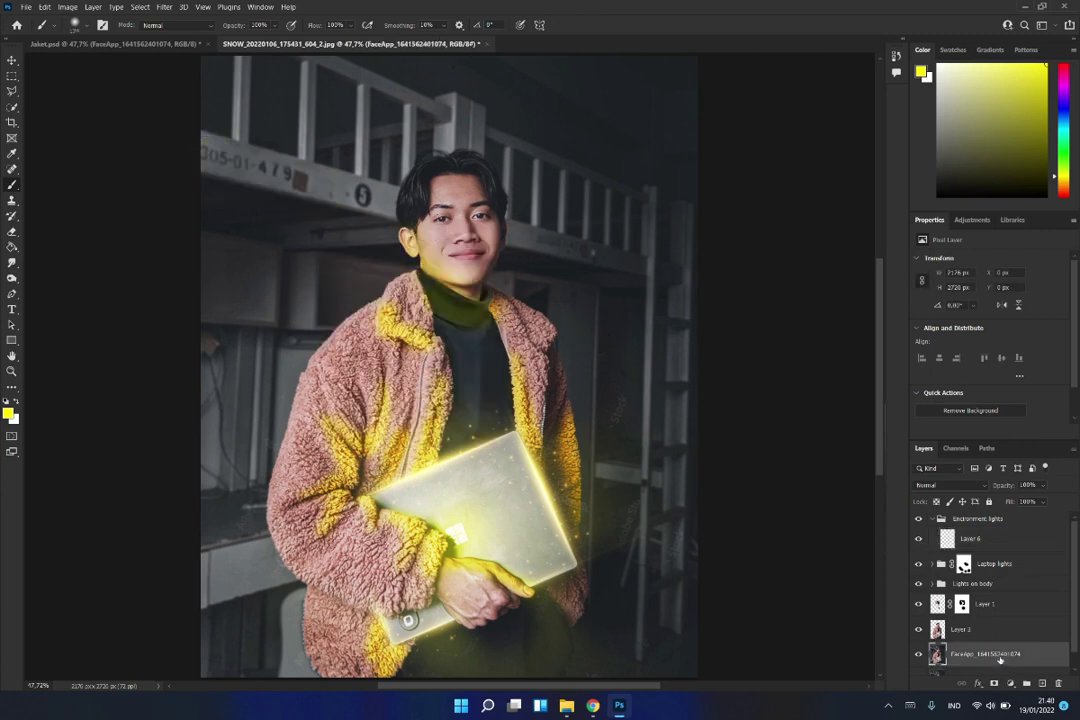
- Duplicate the photo above Layer 6 and turn it black-and-white with Threshold
left_click_drag(979, 651, 975, 535)
left_click(67, 7)
left_click(207, 188)
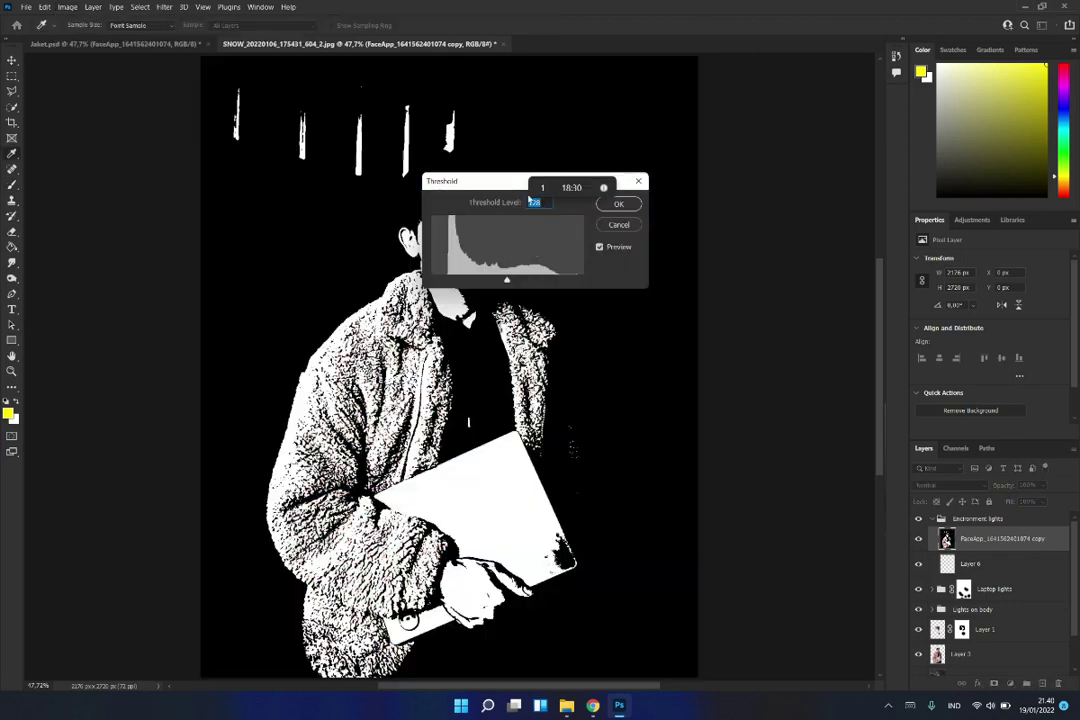
left_click_drag(470, 181, 638, 285)
left_click_drag(655, 384, 645, 385)
left_click(785, 308)
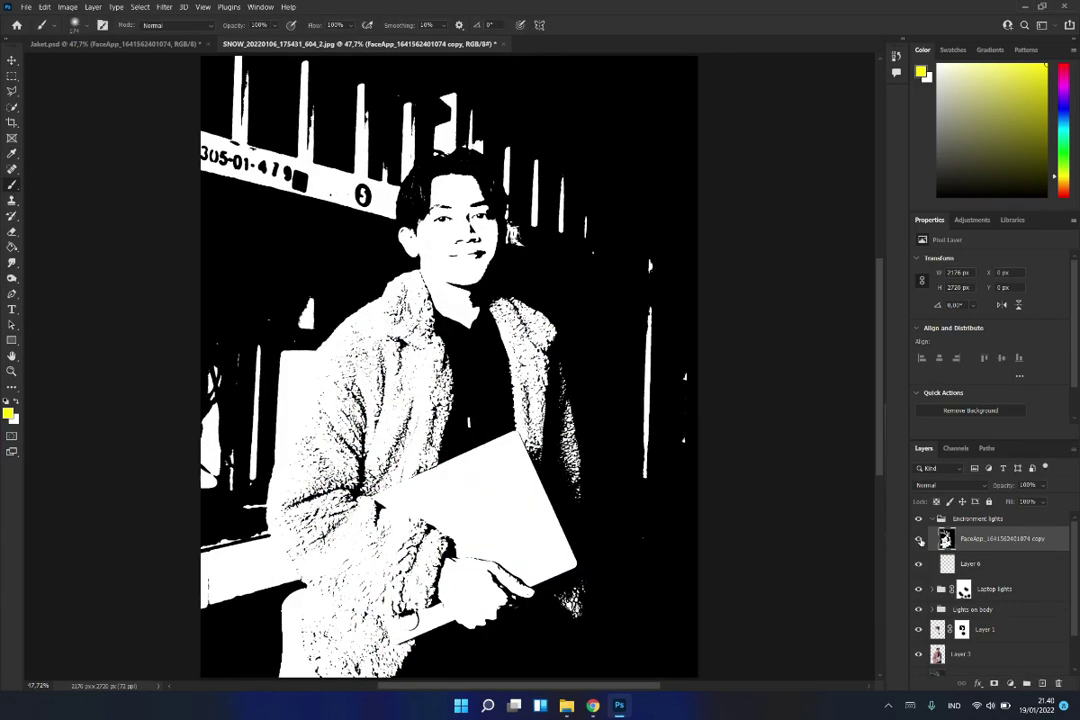
- Add a yellow Color Fill layer and paste the threshold image into its mask
left_click(918, 538)
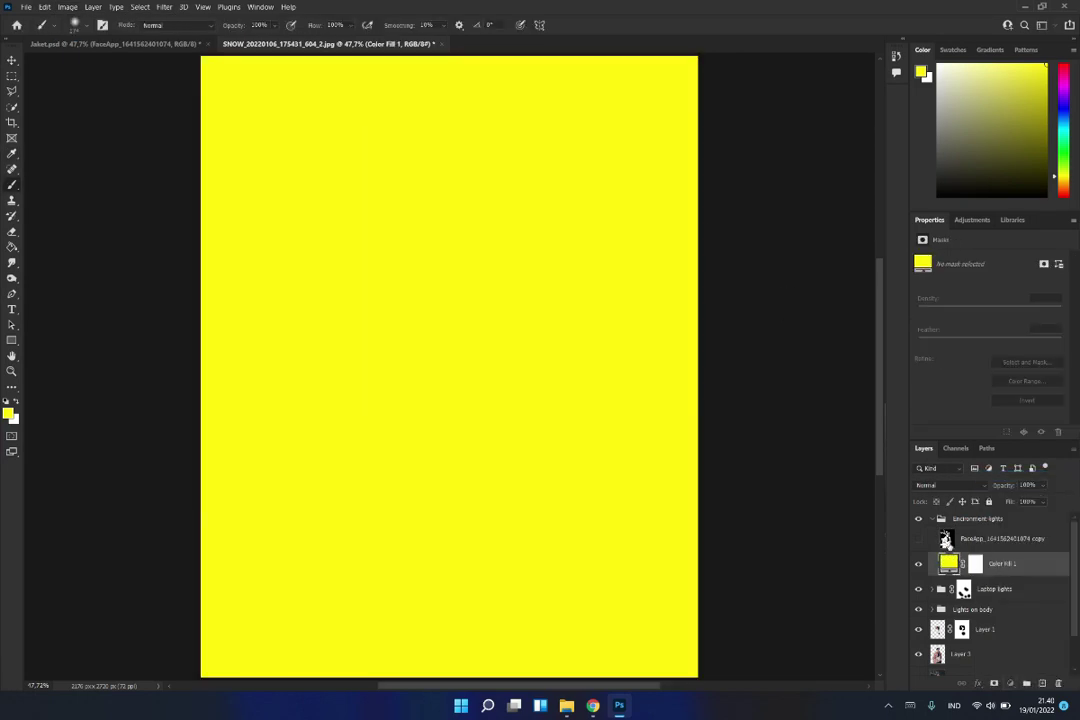
key("ctrl+a")
key("ctrl+c")
left_click(973, 563, "alt")
key("ctrl+v")
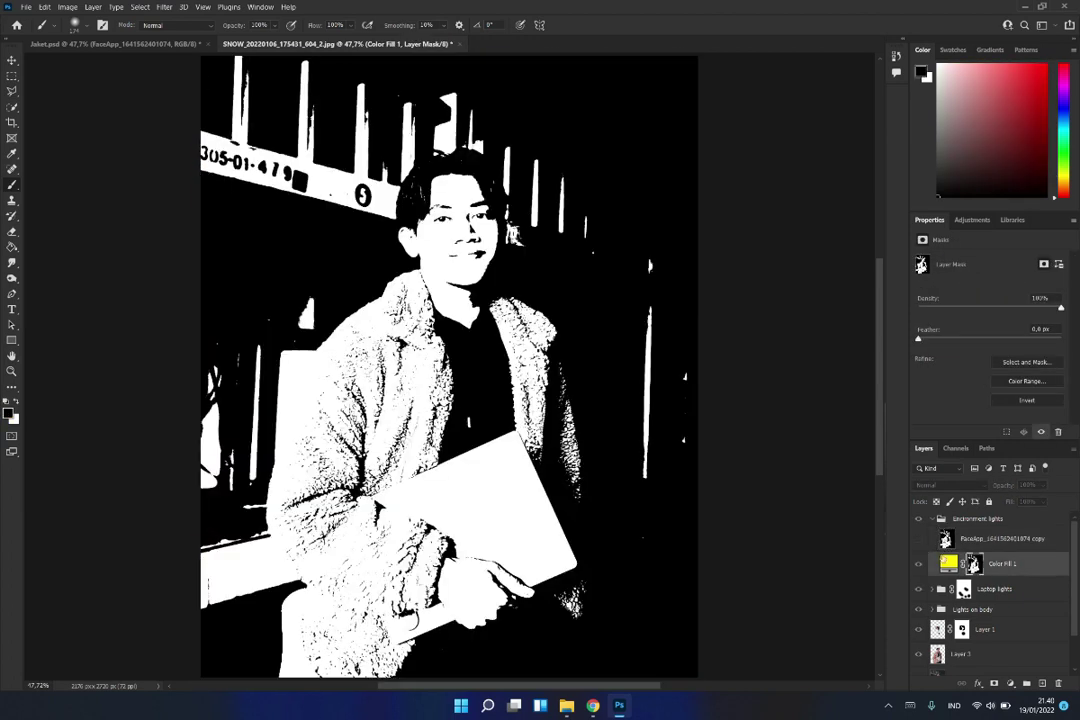
left_click(948, 563)
- Paint black on the fill mask to clear the yellow tint from jacket and laptop
left_click(973, 538)
right_click(661, 451)
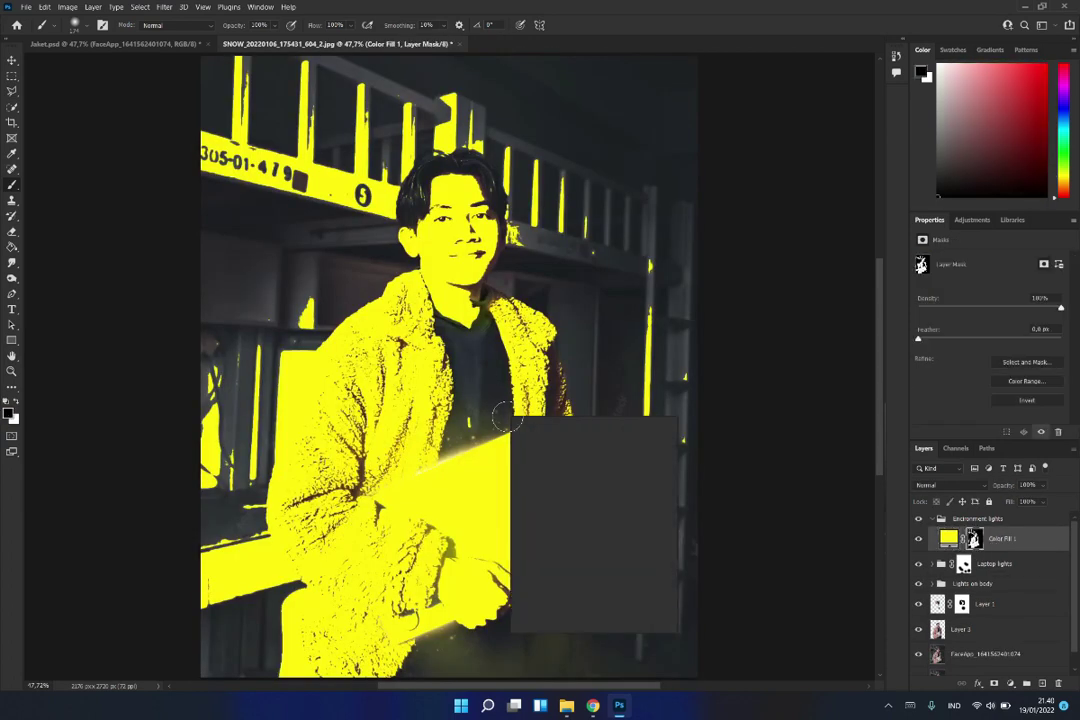
mouse_move(560, 450)
left_mouse_down()
mouse_move(217, 458)
mouse_move(253, 386)
mouse_move(446, 554)
mouse_move(340, 625)
mouse_move(313, 602)
mouse_move(494, 500)
mouse_move(494, 253)
mouse_move(466, 240)
mouse_move(458, 188)
mouse_move(494, 40)
left_mouse_up()
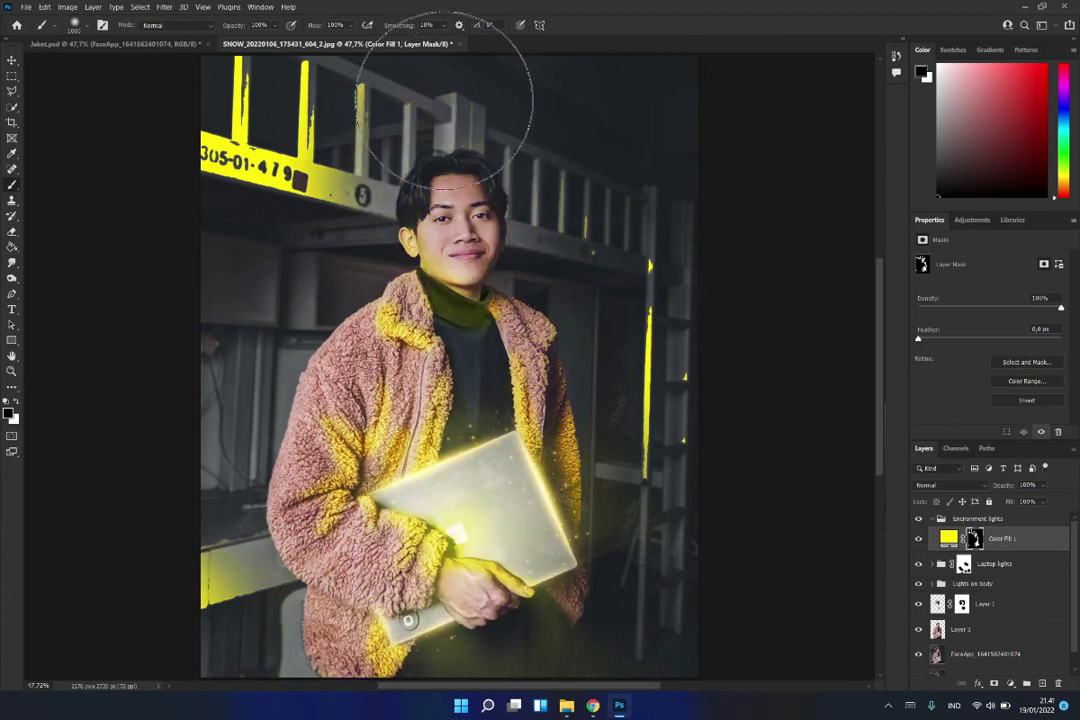
- Resize the brush, first much smaller and then somewhat larger
right_click(462, 276)
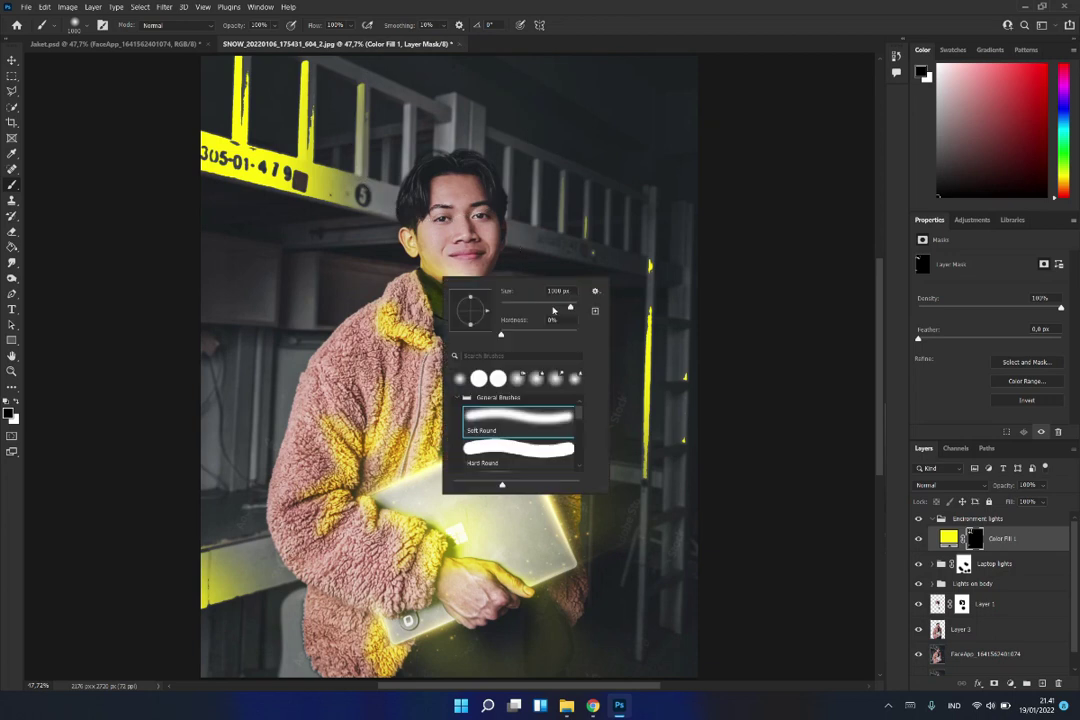
left_click_drag(600, 294, 530, 294)
key("Return")
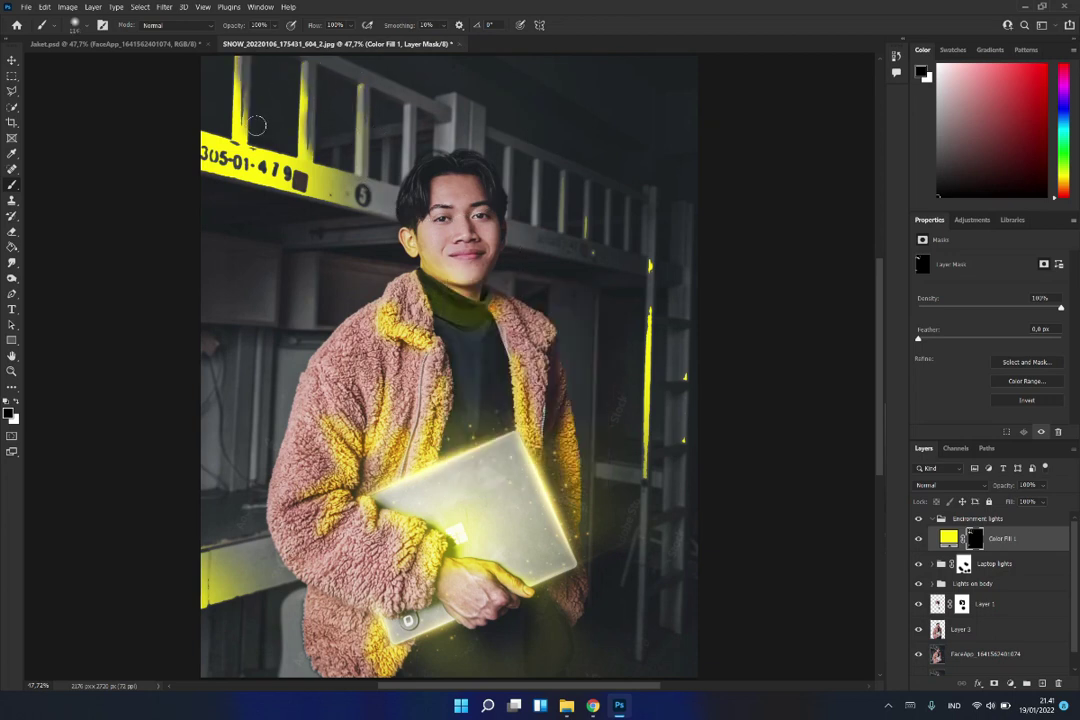
right_click(660, 356)
left_click_drag(700, 372, 725, 372)
key("Return")
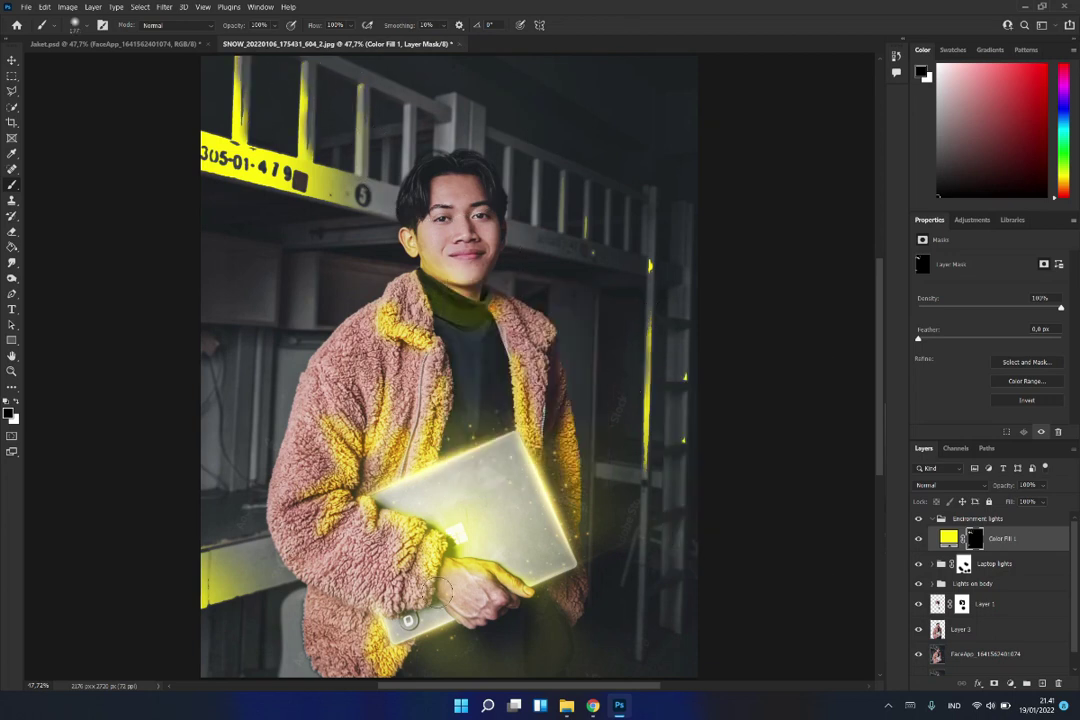
- Give Color Fill 1 Linear Dodge (Add) blending, 34% fill and 70% opacity
left_click(947, 538)
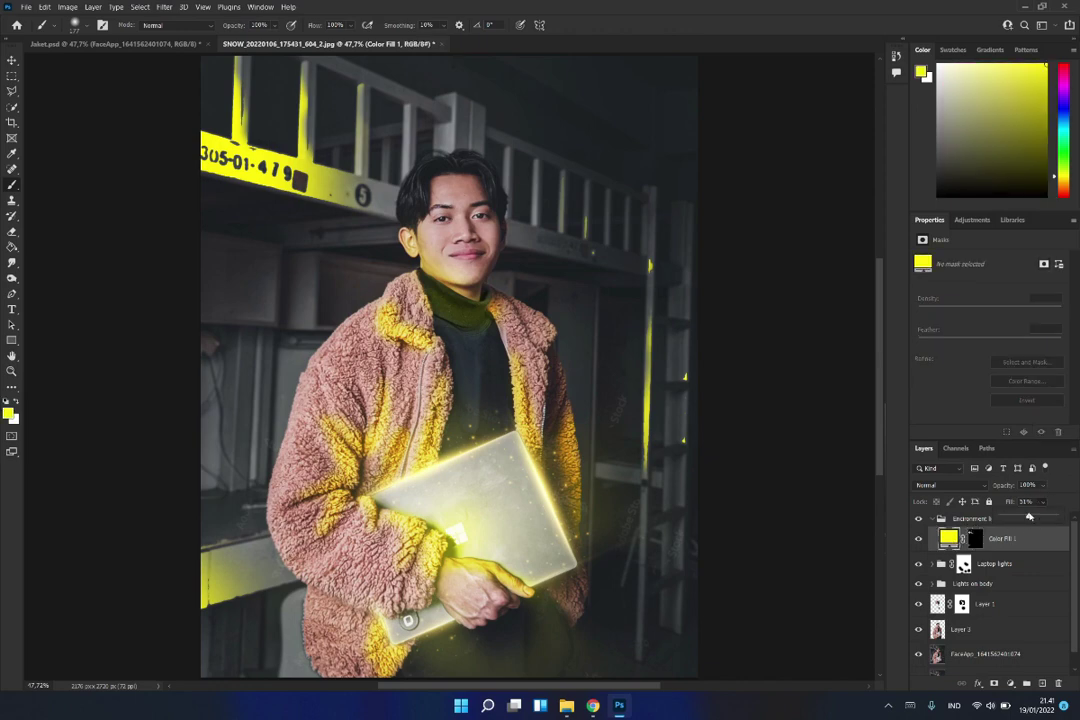
left_click_drag(1010, 501, 975, 501)
left_click(940, 485)
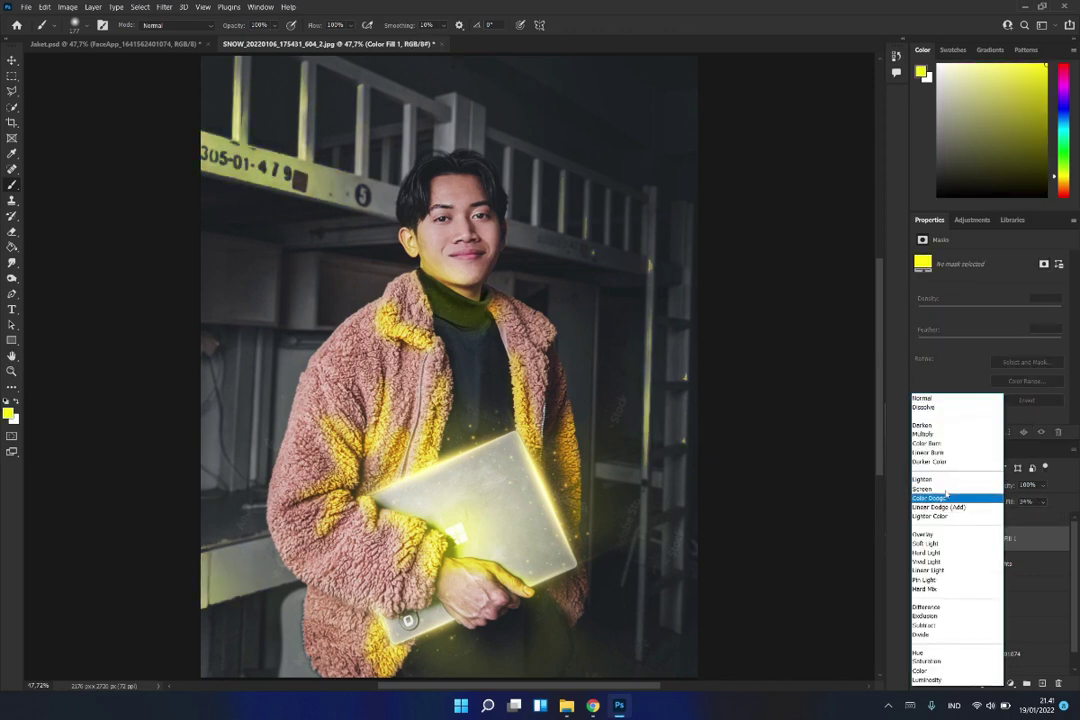
left_click(940, 507)
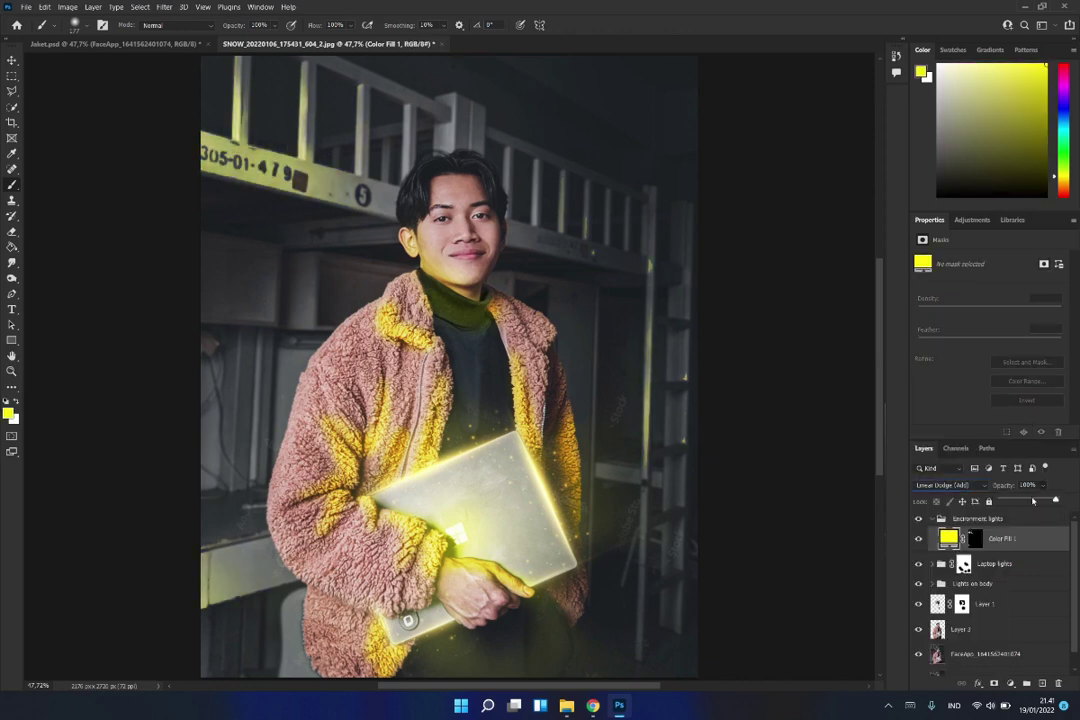
left_click_drag(1033, 500, 1038, 500)
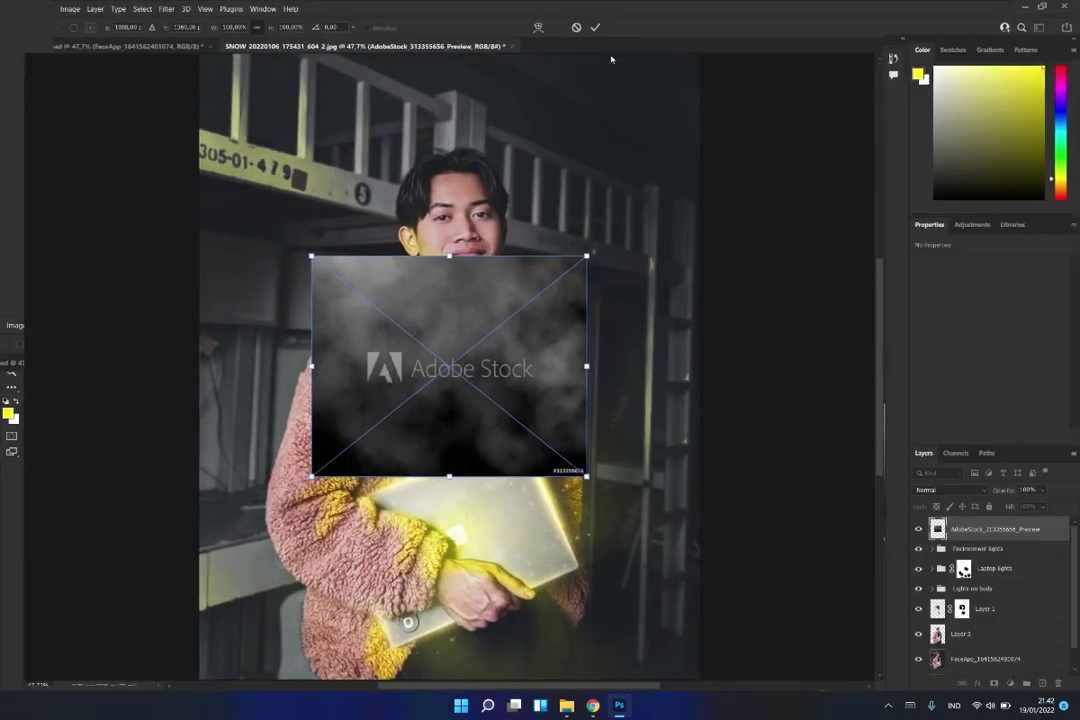
- Place the Adobe Stock smoke image, enlarge it across the width, and rotate it 180°
key("Return")
key("ctrl+t")
left_click_drag(586, 476, 697, 565)
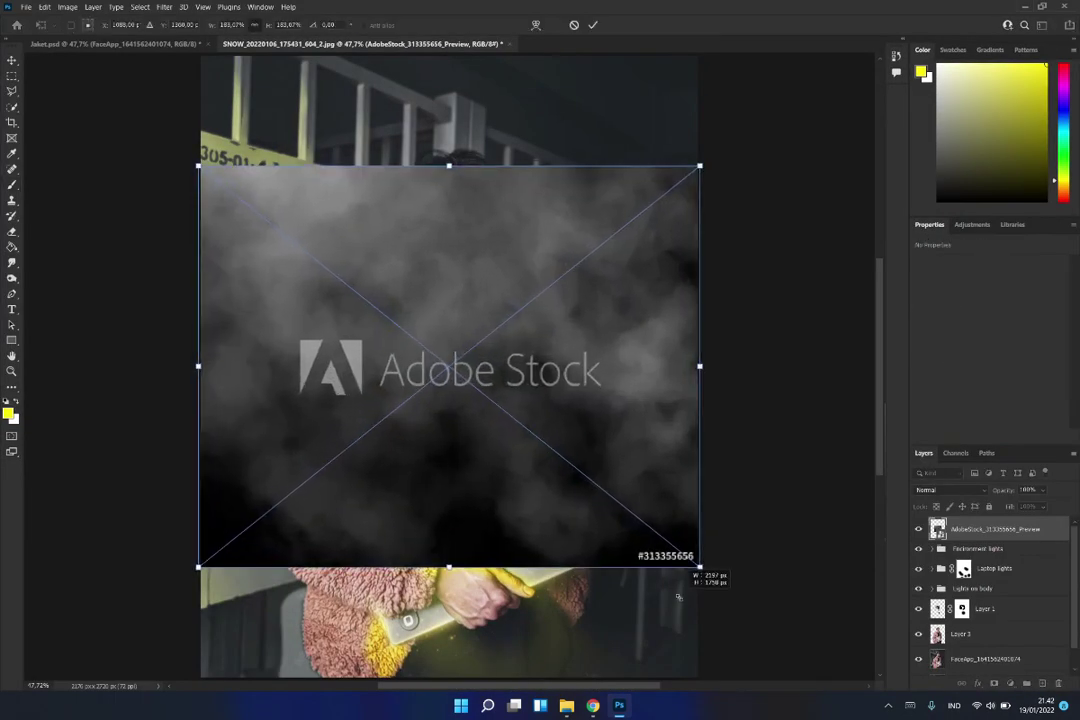
key("Return")
key("ctrl+t")
key("Return")
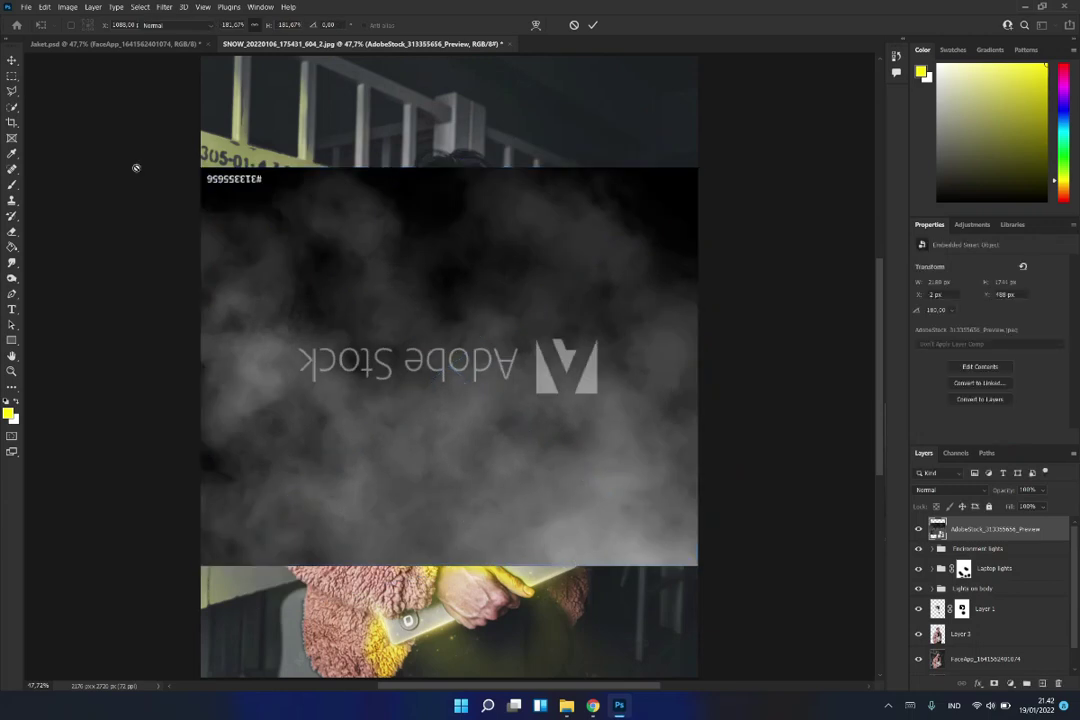
- Rasterize the smoke layer and spot-heal away the Adobe Stock watermark
key("j")
right_click(884, 483)
left_click(810, 337)
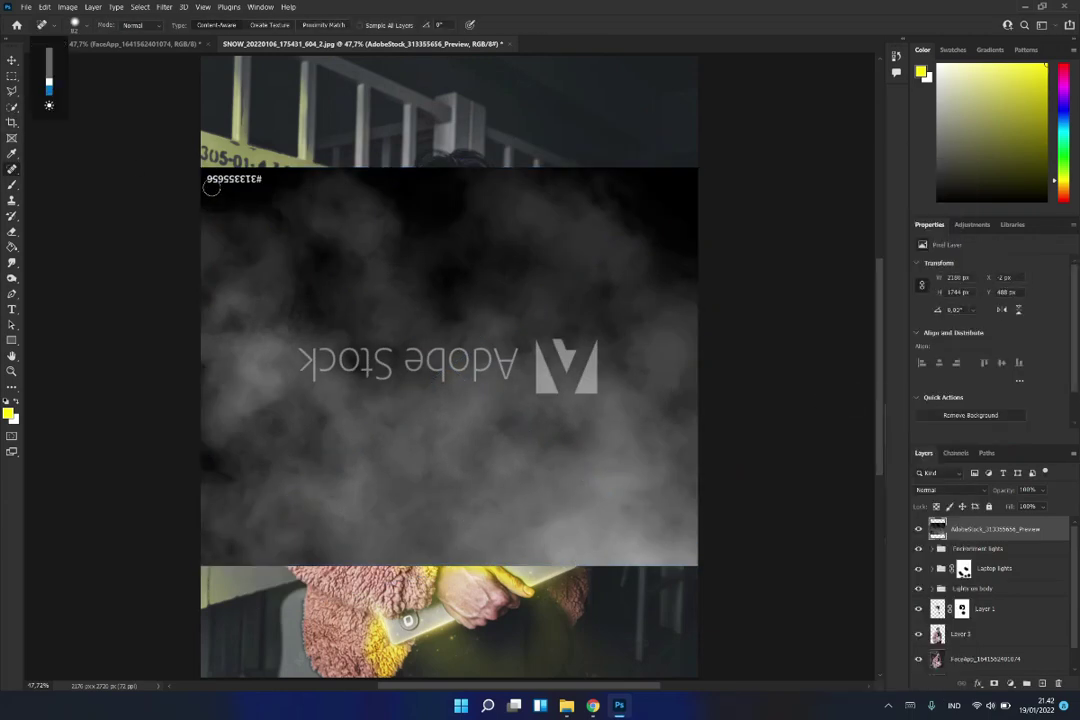
right_click(303, 357)
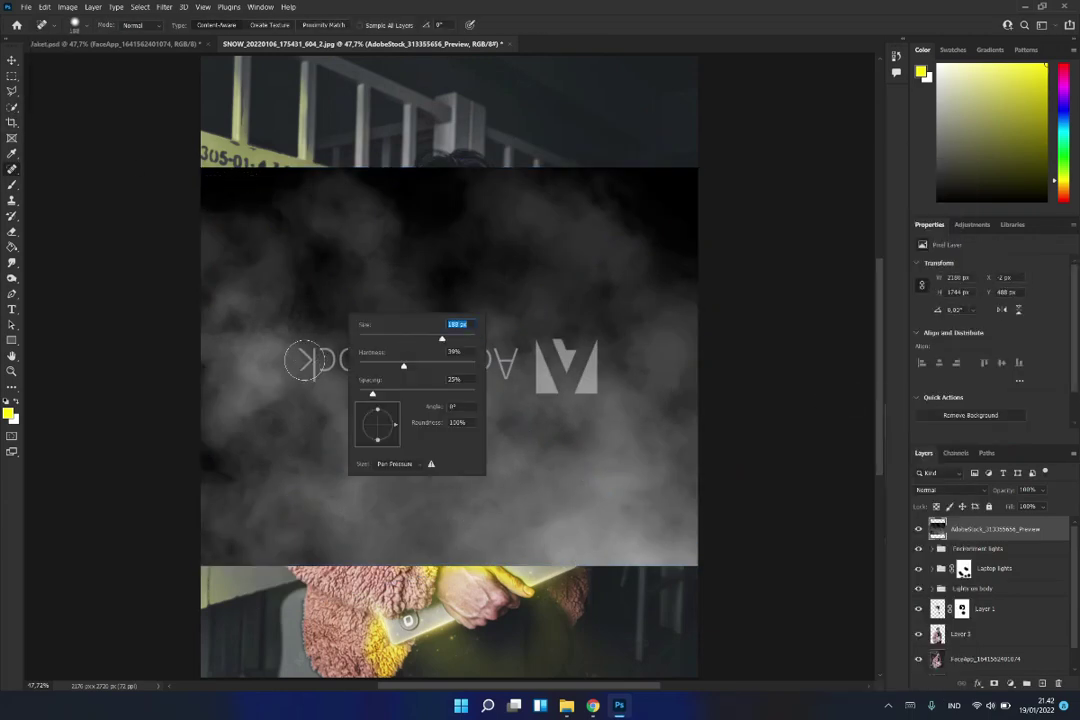
left_click_drag(303, 360, 543, 383)
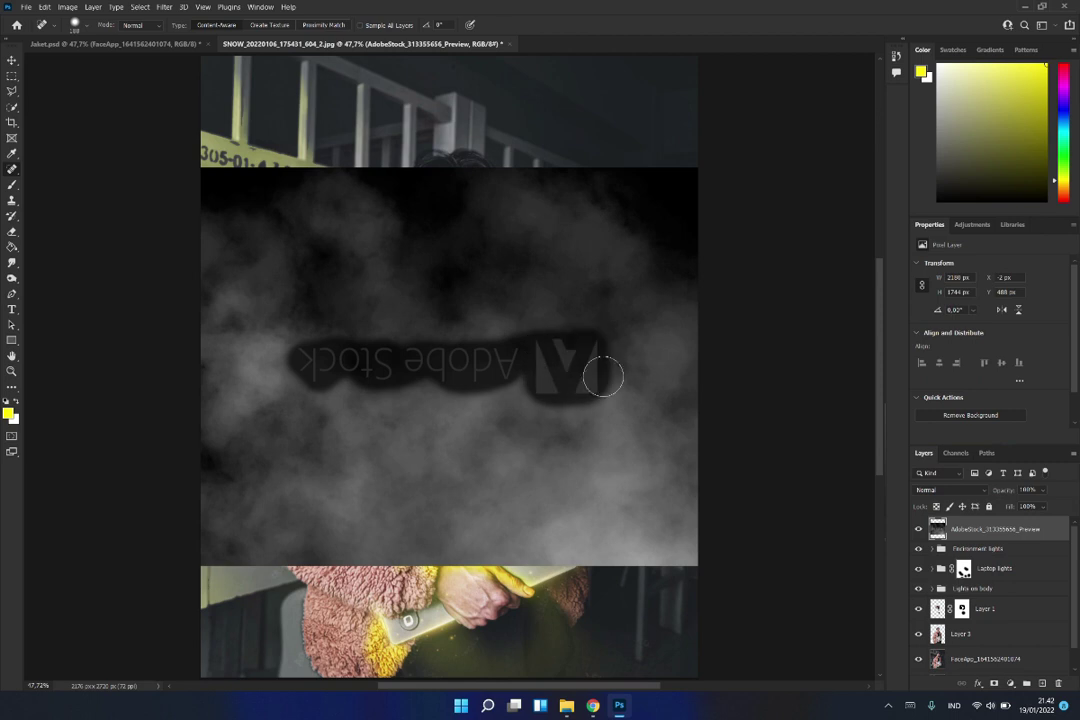
- Move the smoke down to the bottom of the photo and blend it in Lighten mode
key("v")
left_click_drag(494, 413, 494, 537)
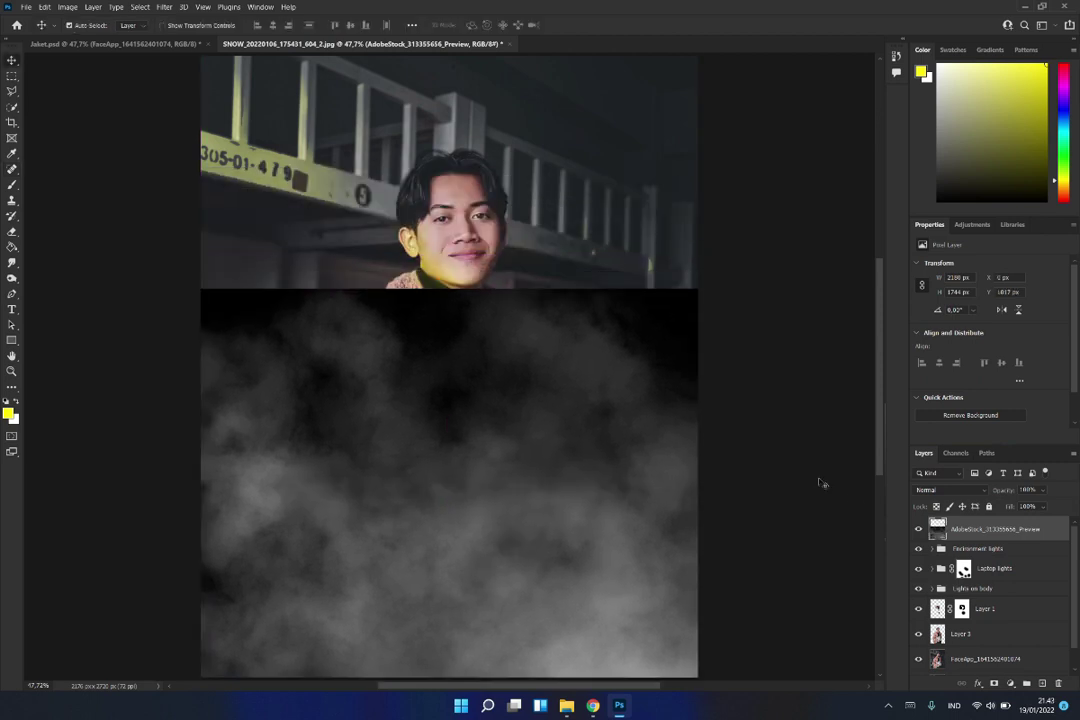
left_click(950, 489)
left_click(941, 490)
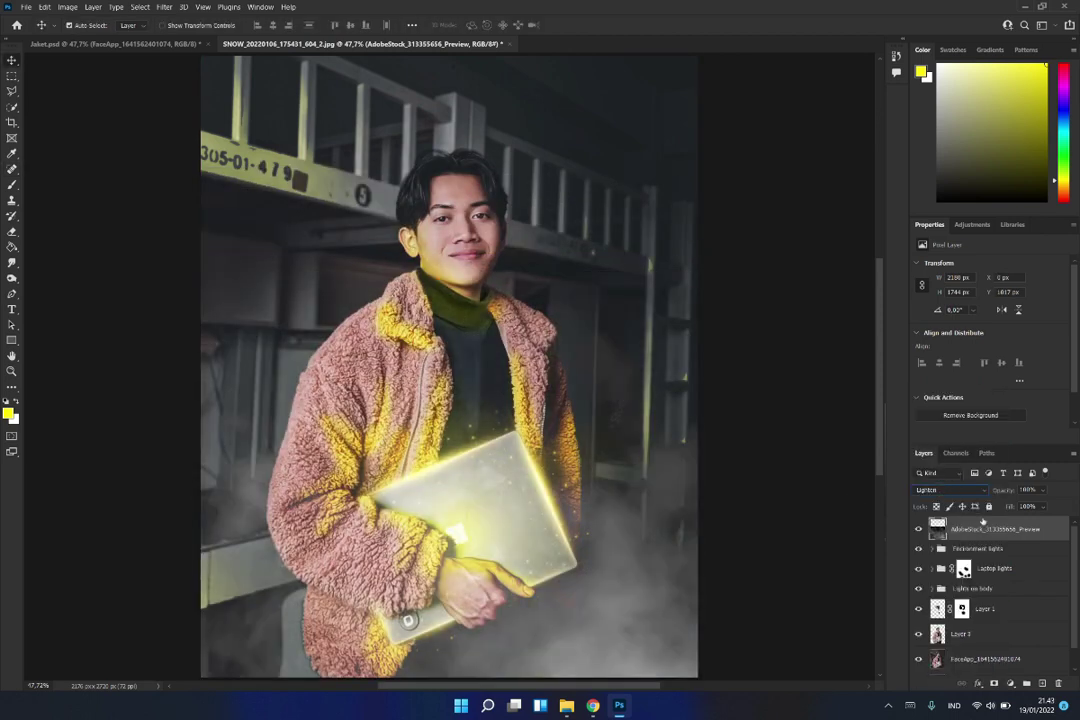
- Add a yellow Solid Color fill layer, Color Fill 2, and temporarily hide it
left_click(1010, 683)
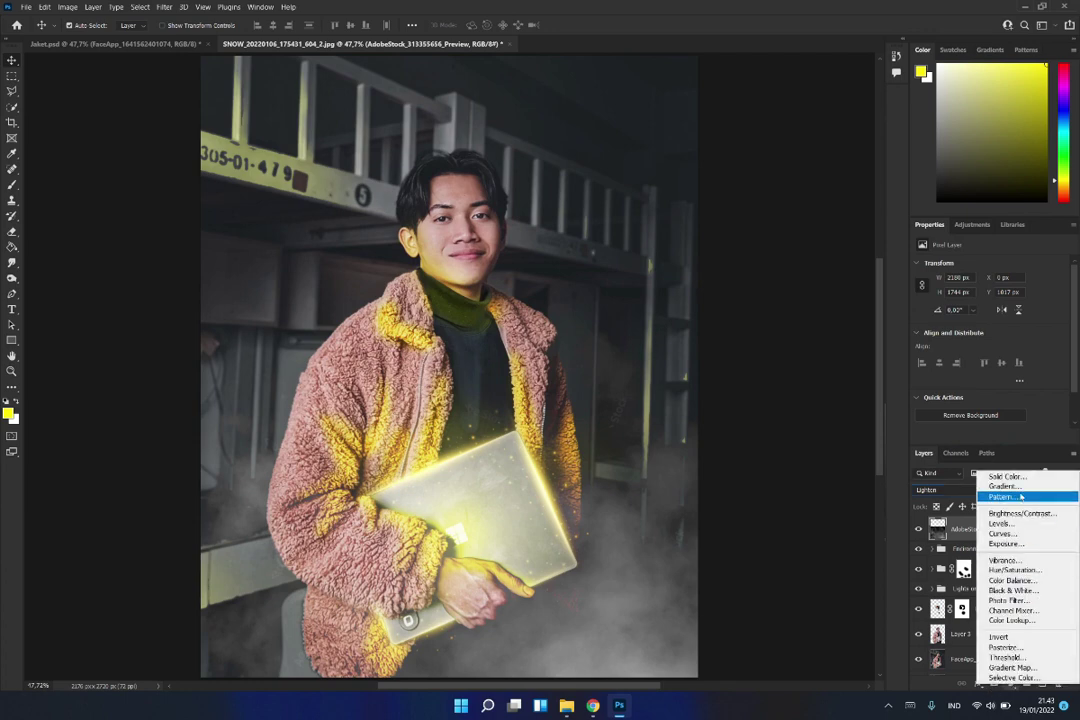
left_click(990, 473)
left_click(653, 161)
left_click(919, 529)
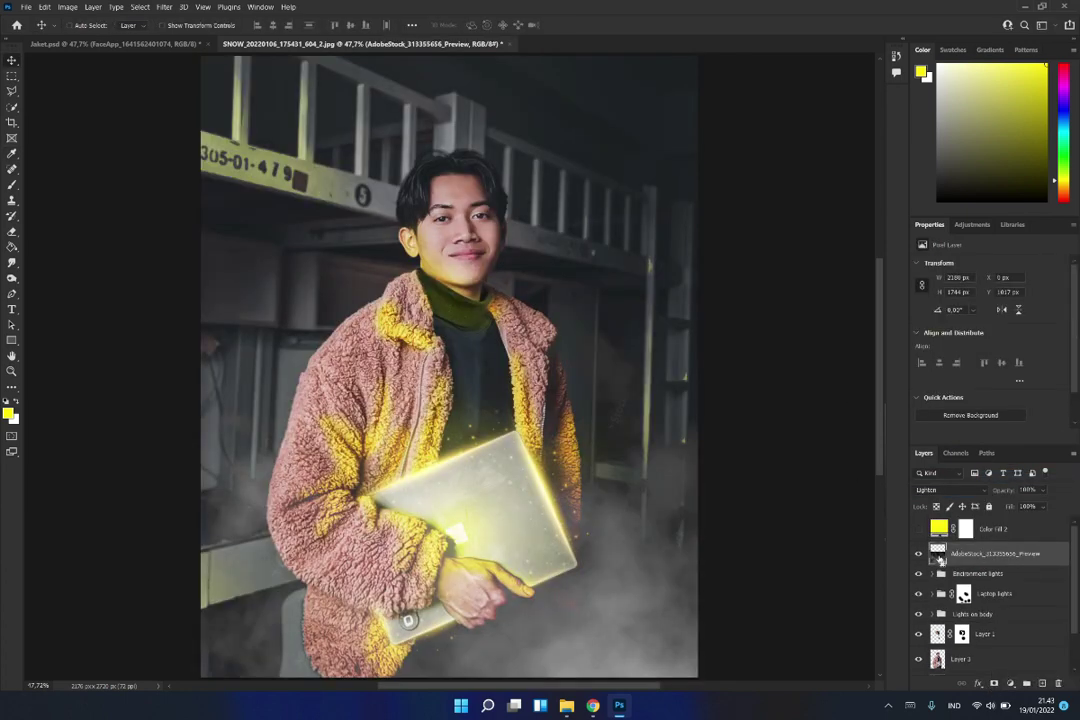
- Paste the smoke into Color Fill 2's mask and fill the inverted top area black
left_click(960, 533, "alt")
key("ctrl+shift+v")
key("ctrl+shift+i")
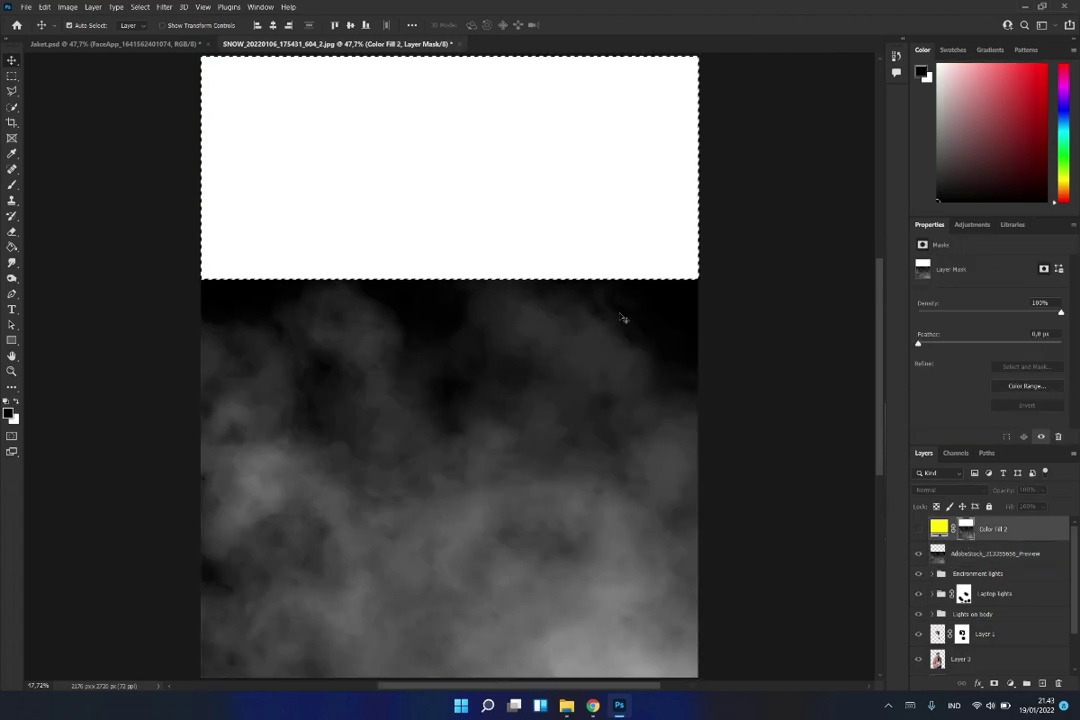
left_click(940, 533, "alt")
key("shift+F5")
left_click(530, 246)
key("Return")
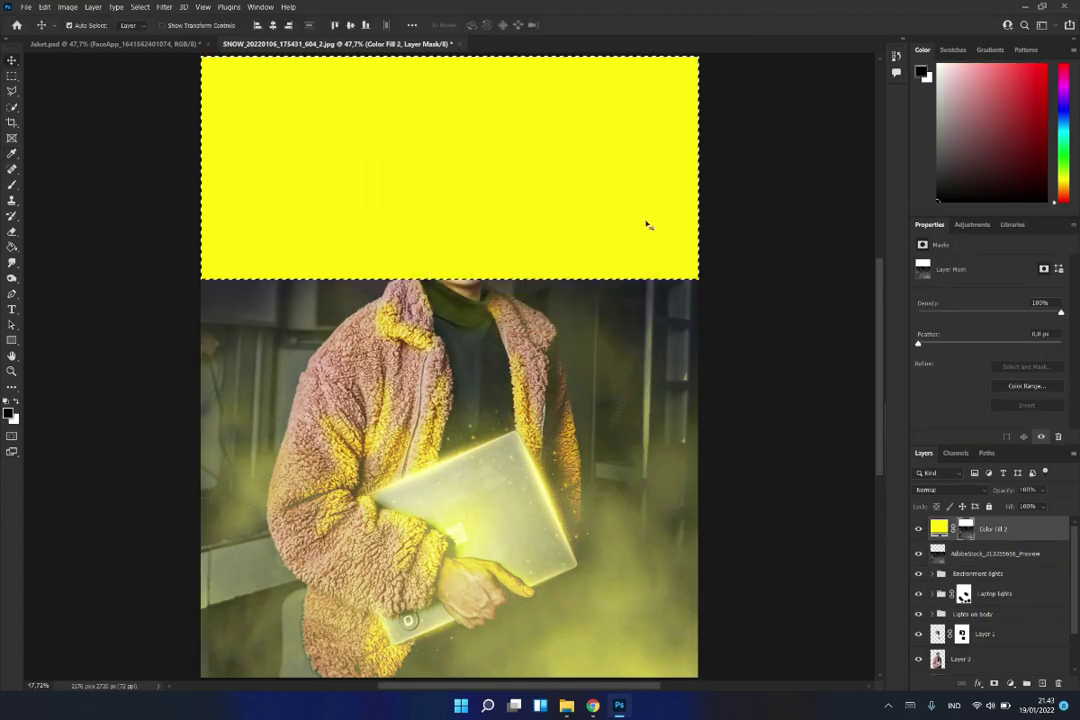
key("ctrl+d")
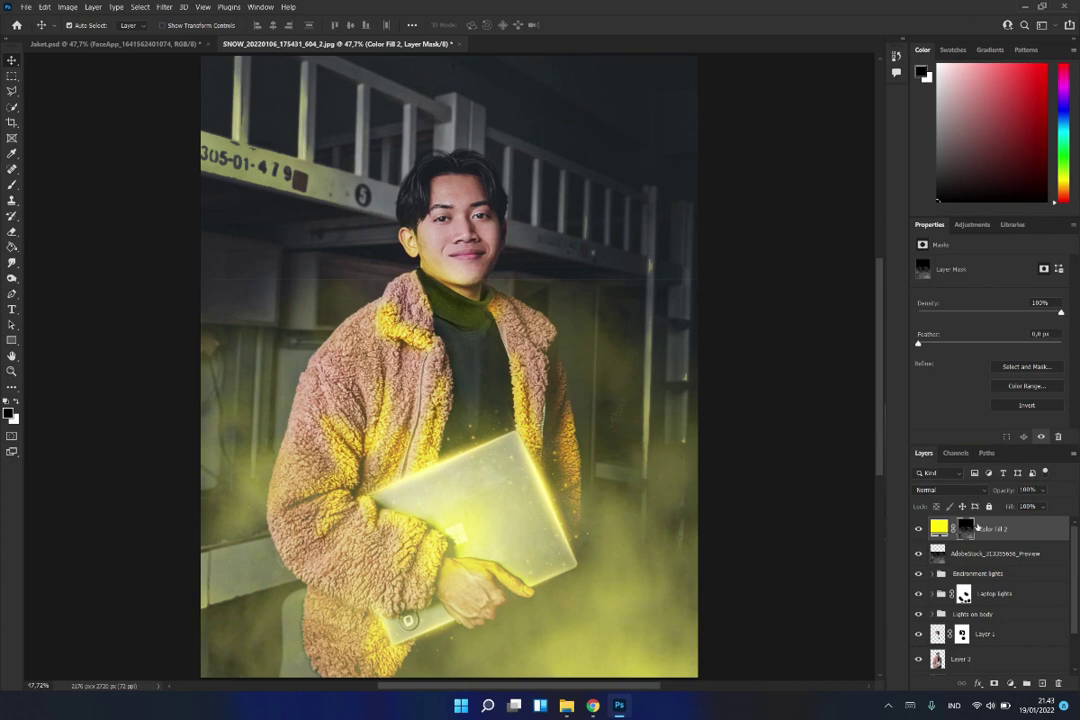
- Compare the image with and without the yellow tint while checking brush settings
key("b")
right_click(588, 355)
key("Return")
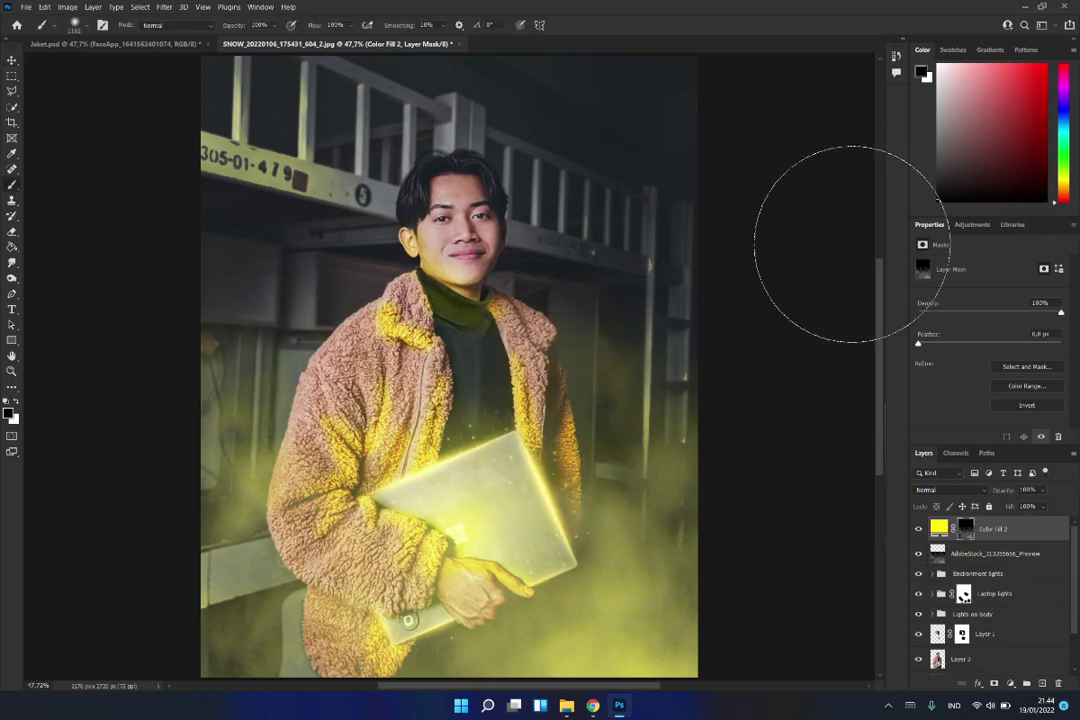
left_click(919, 529)
right_click(473, 458)
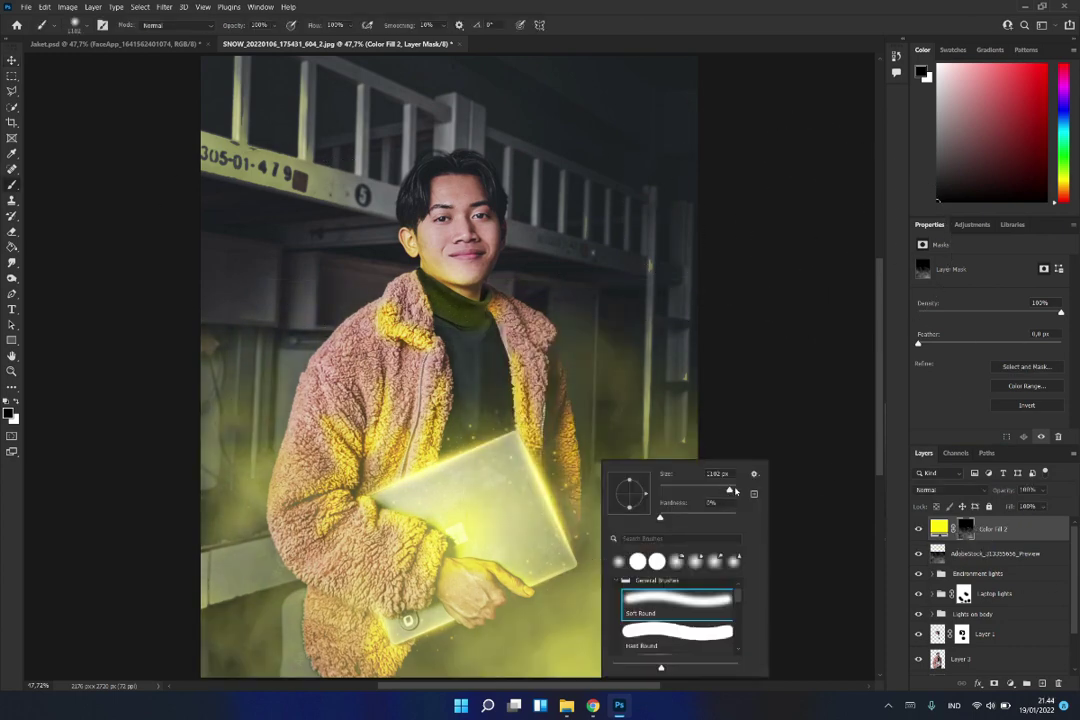
key("Return")
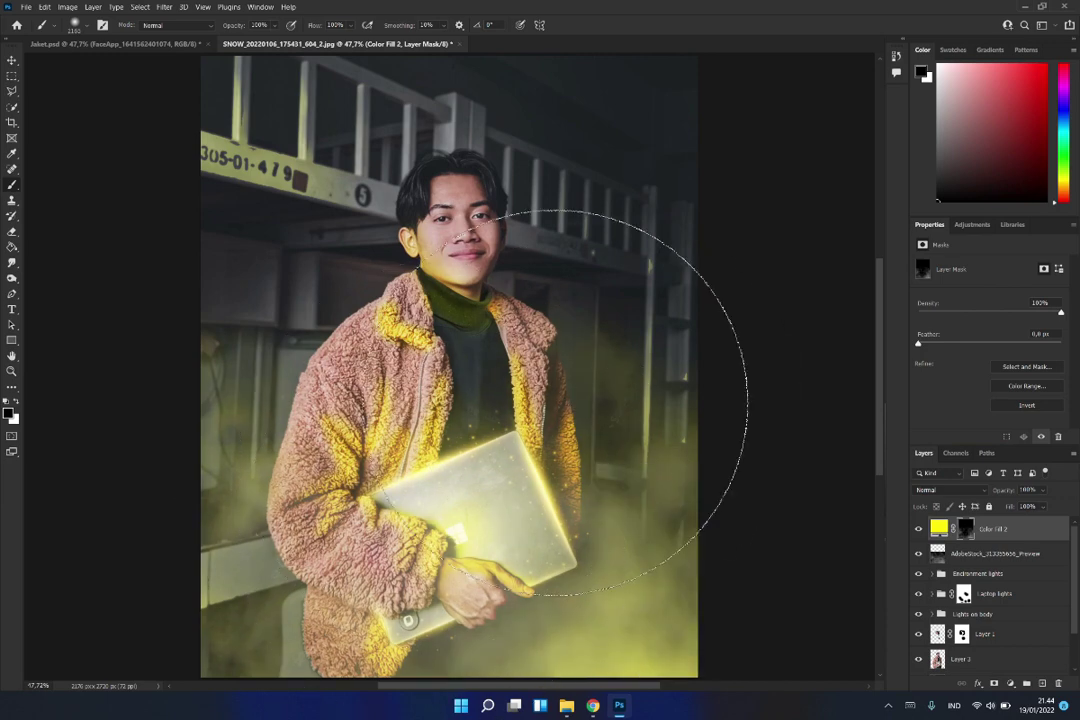
left_click(1000, 553)
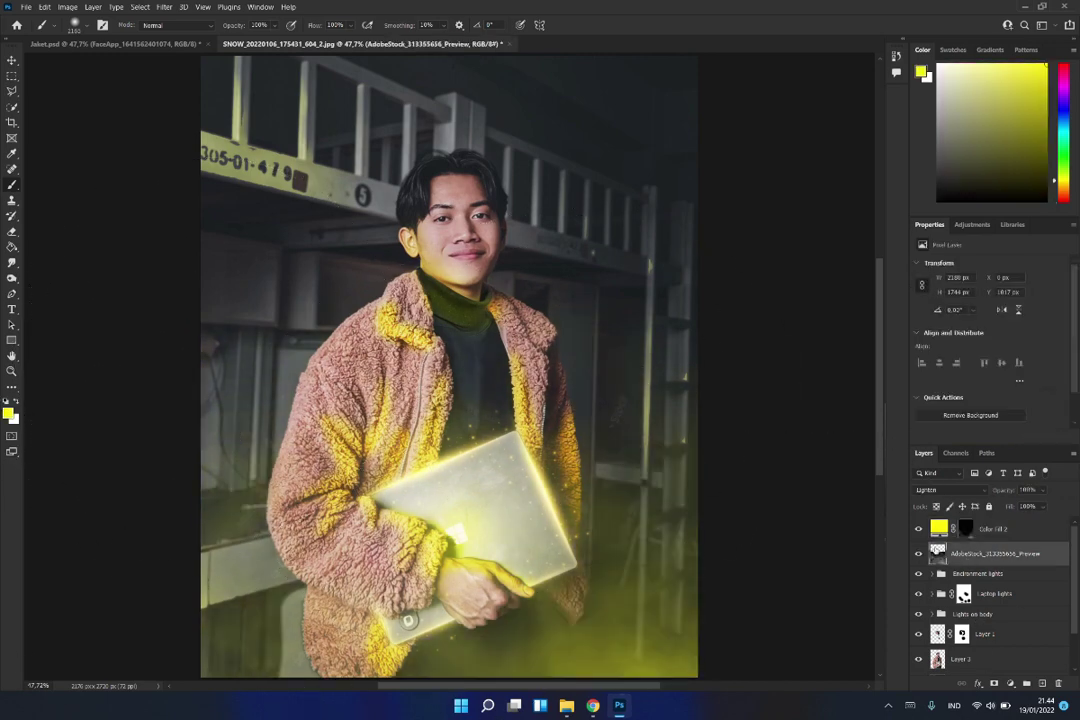
- Add a layer mask to the AdobeStock smoke layer and set up a soft round brush
left_click(994, 683)
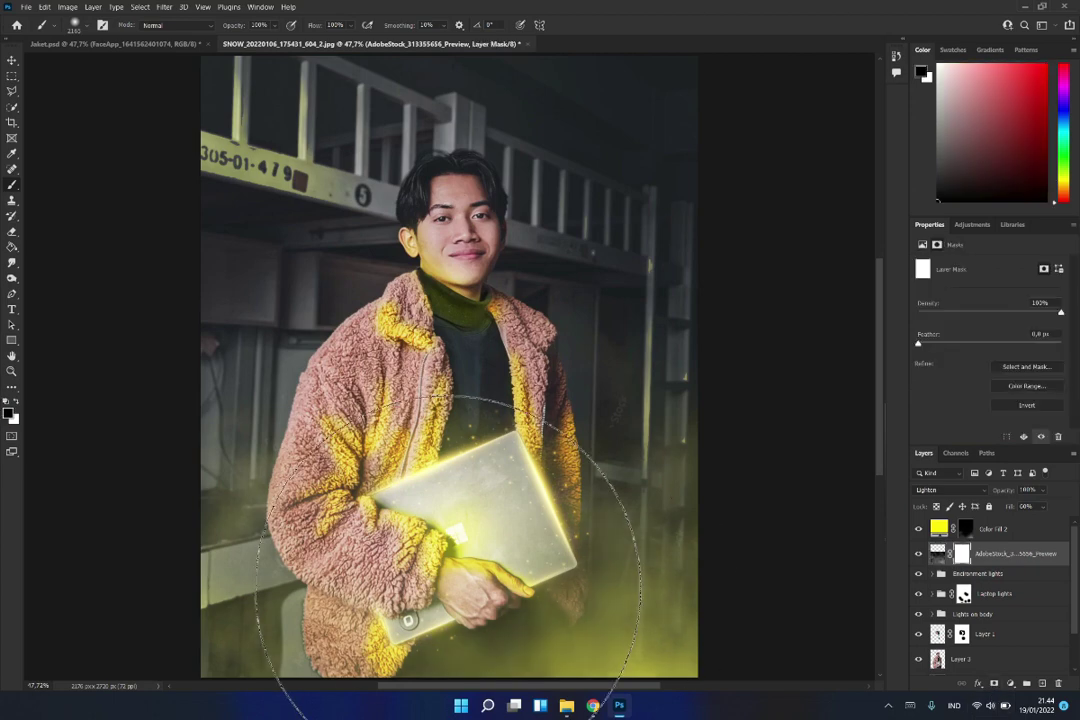
right_click(496, 475)
left_click(450, 622)
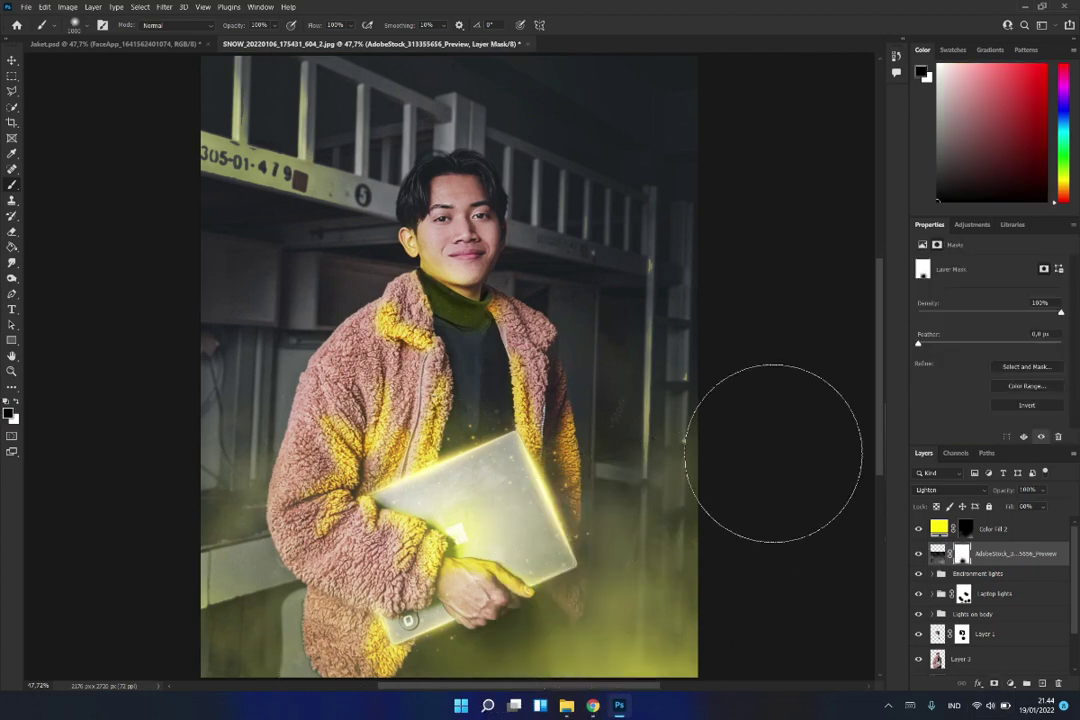